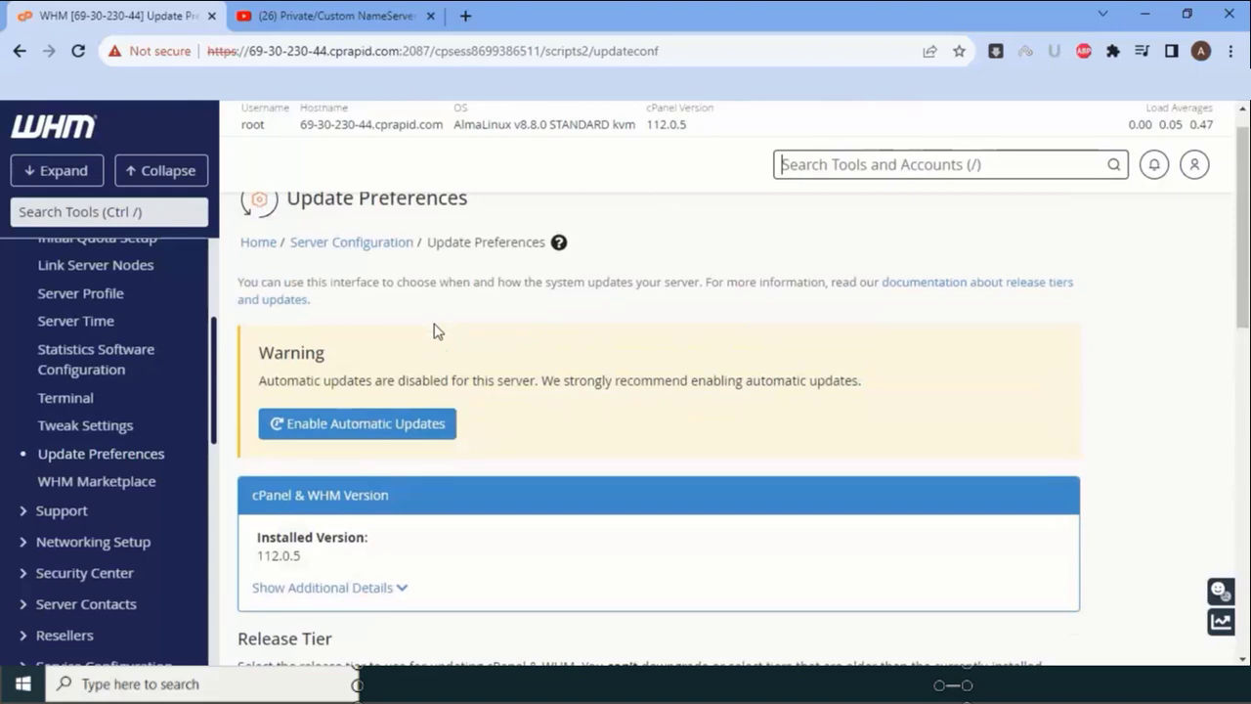
scroll(434, 324, "down", 5)
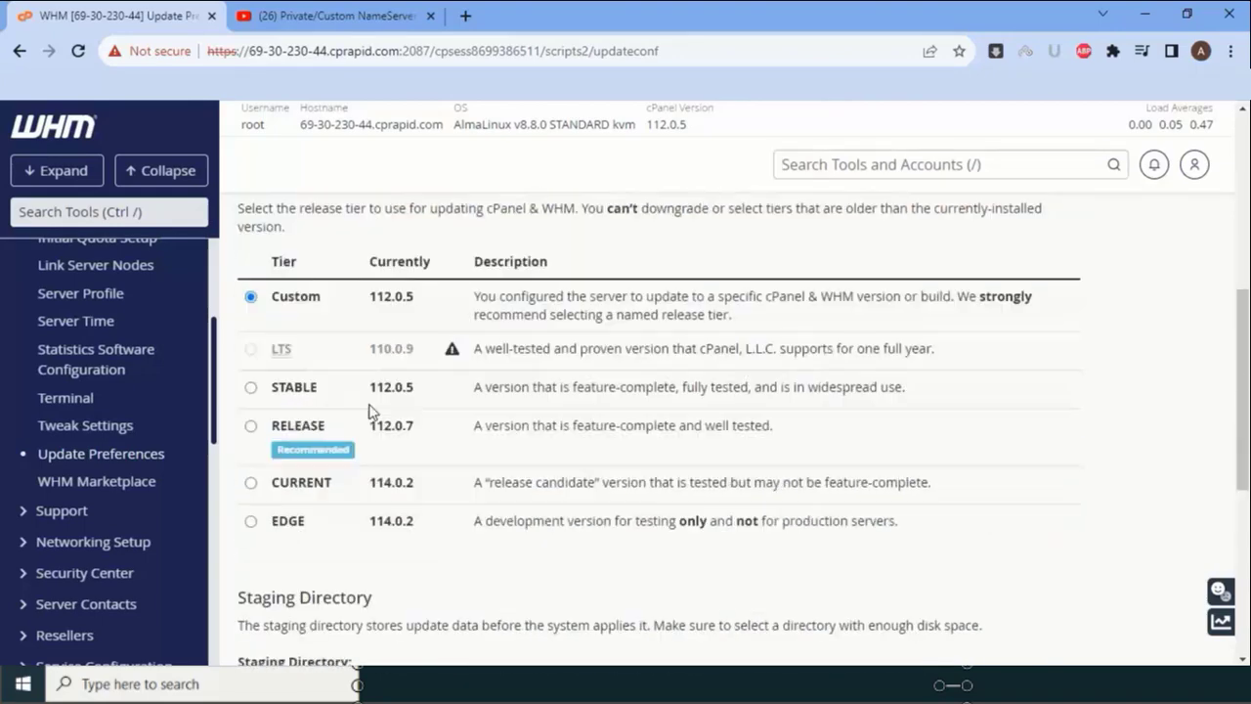
scroll(366, 411, "up", 1)
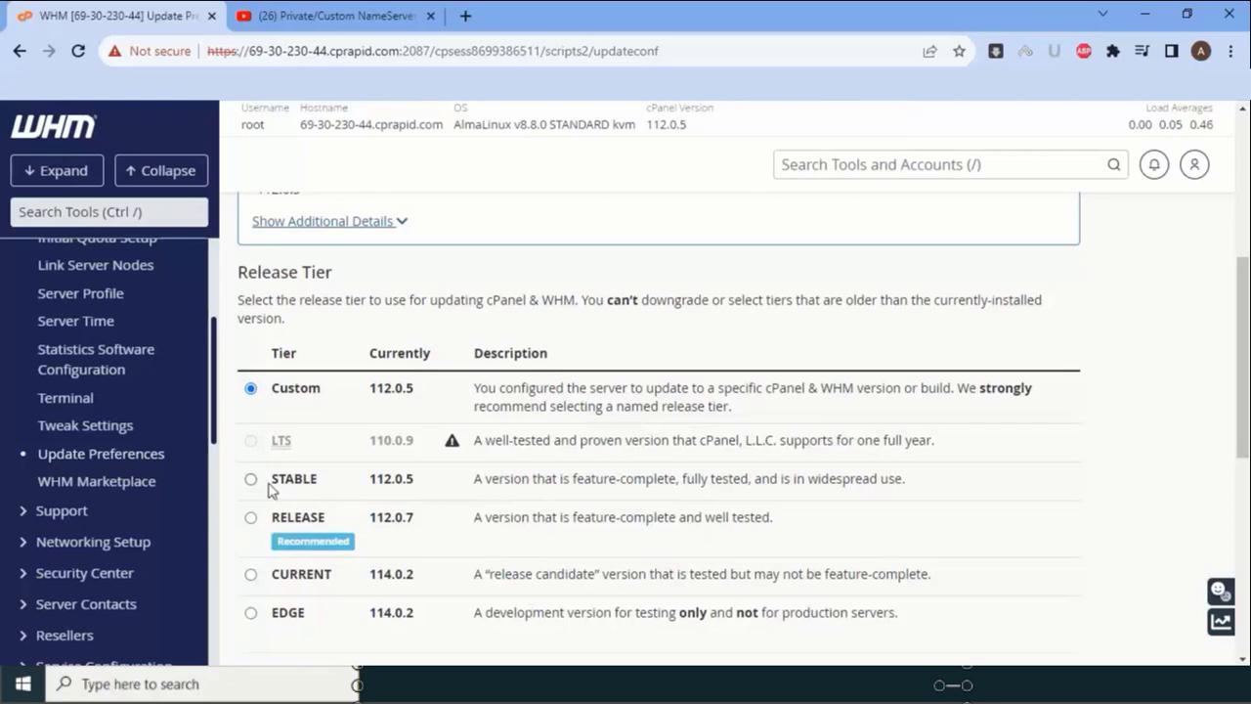
- Find the Compiler Access settings by searching the tools for "compiler" and disable compilers for unprivileged users
left_click(132, 213)
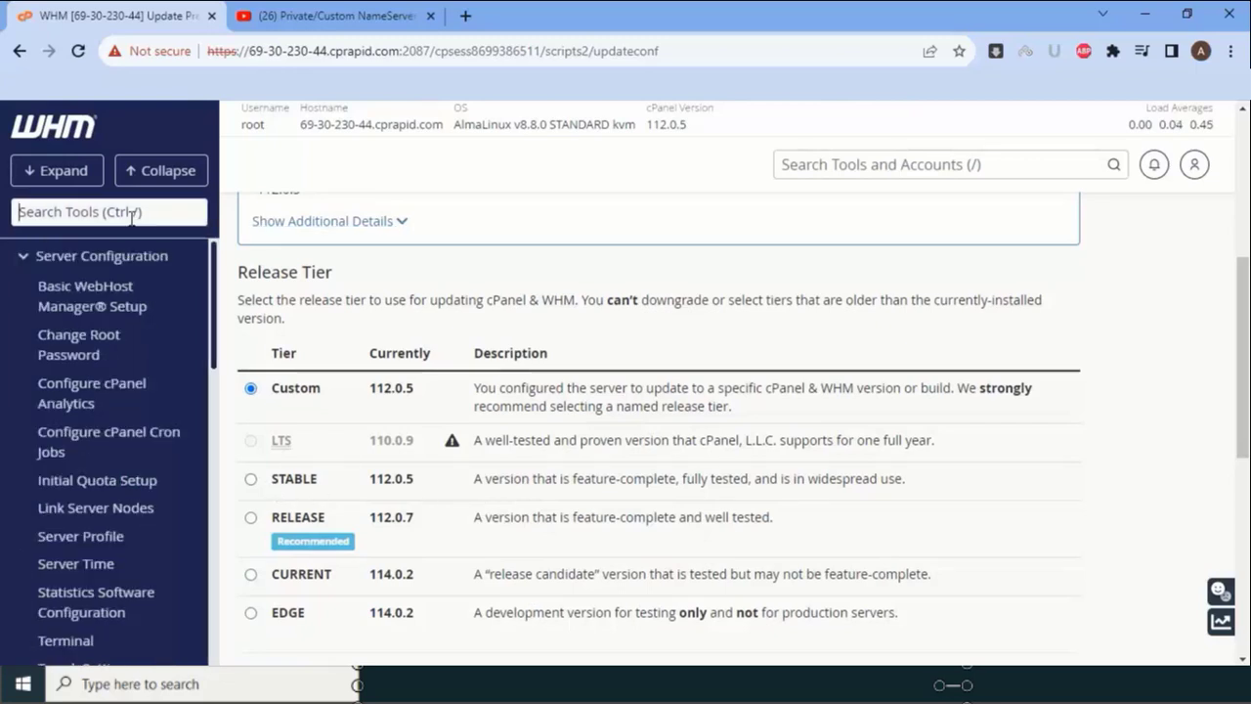
type("compiler")
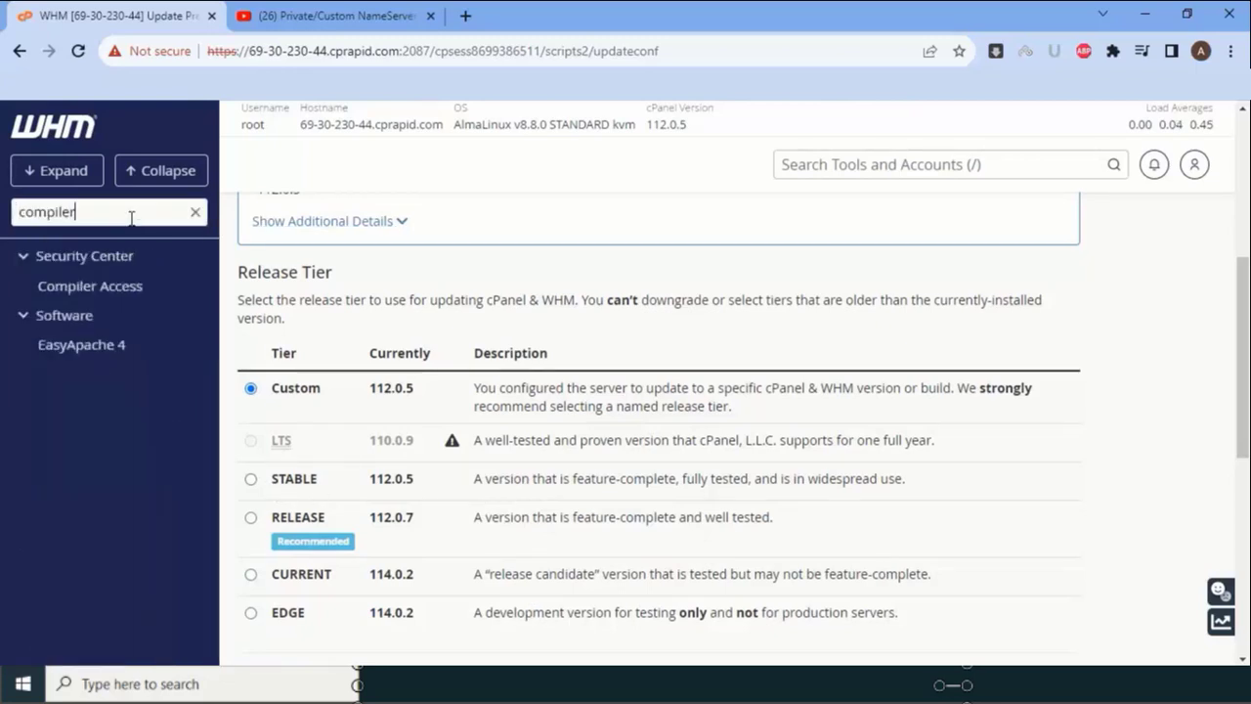
left_click(118, 287)
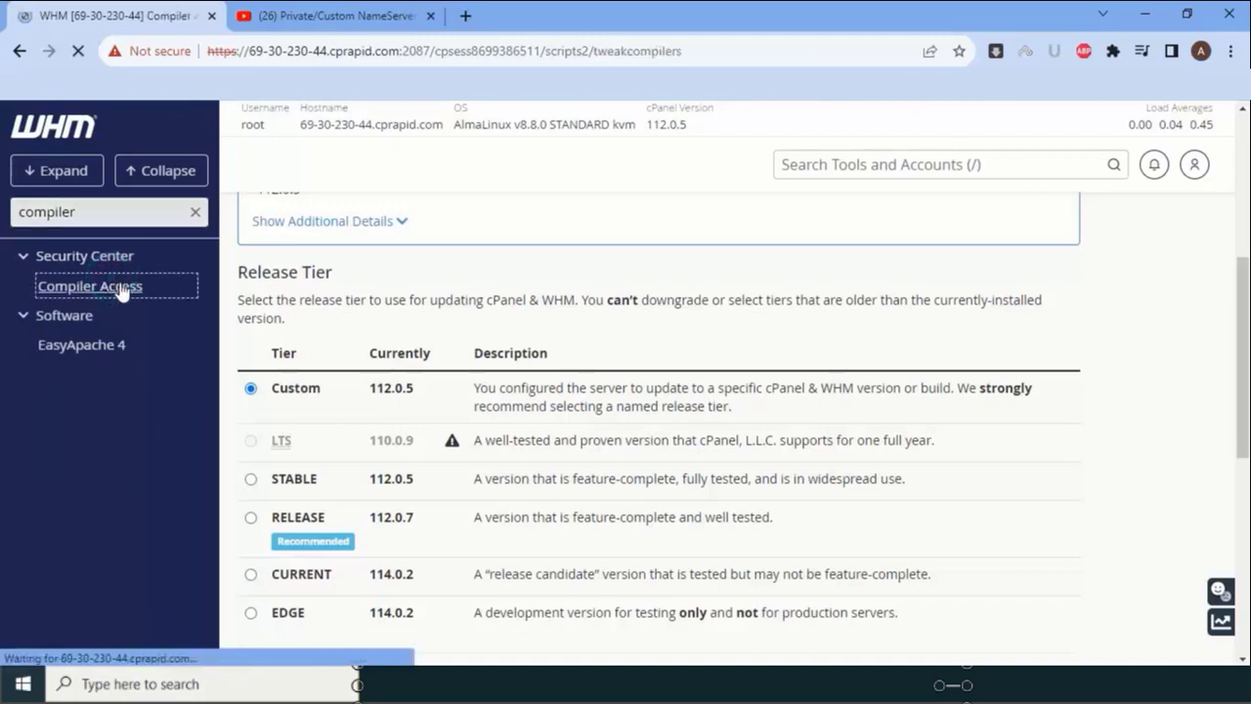
left_click(298, 471)
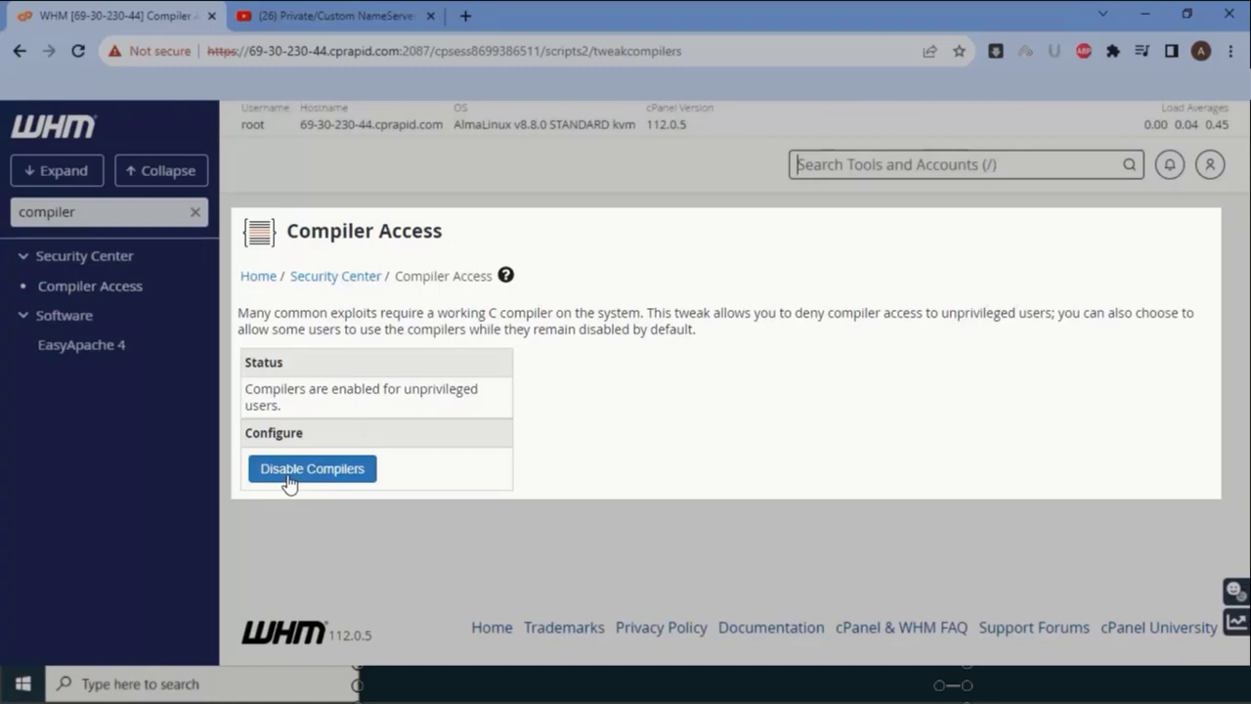
left_click(290, 477)
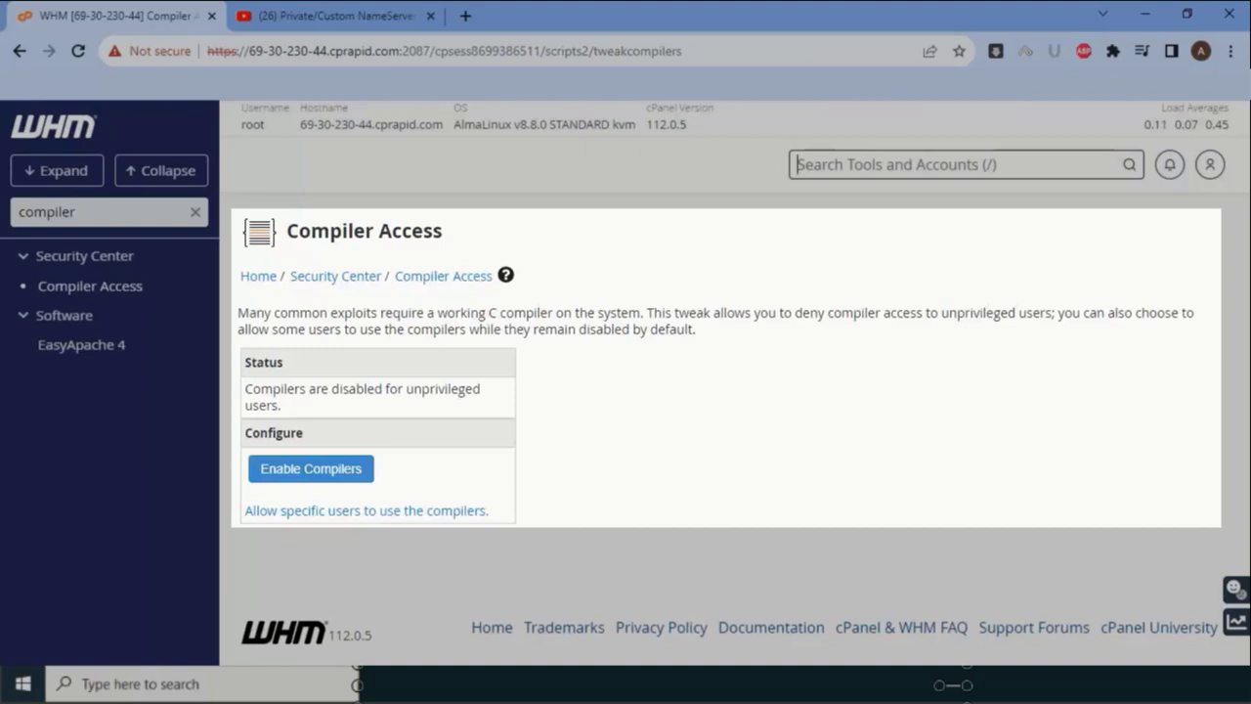
key("Escape")
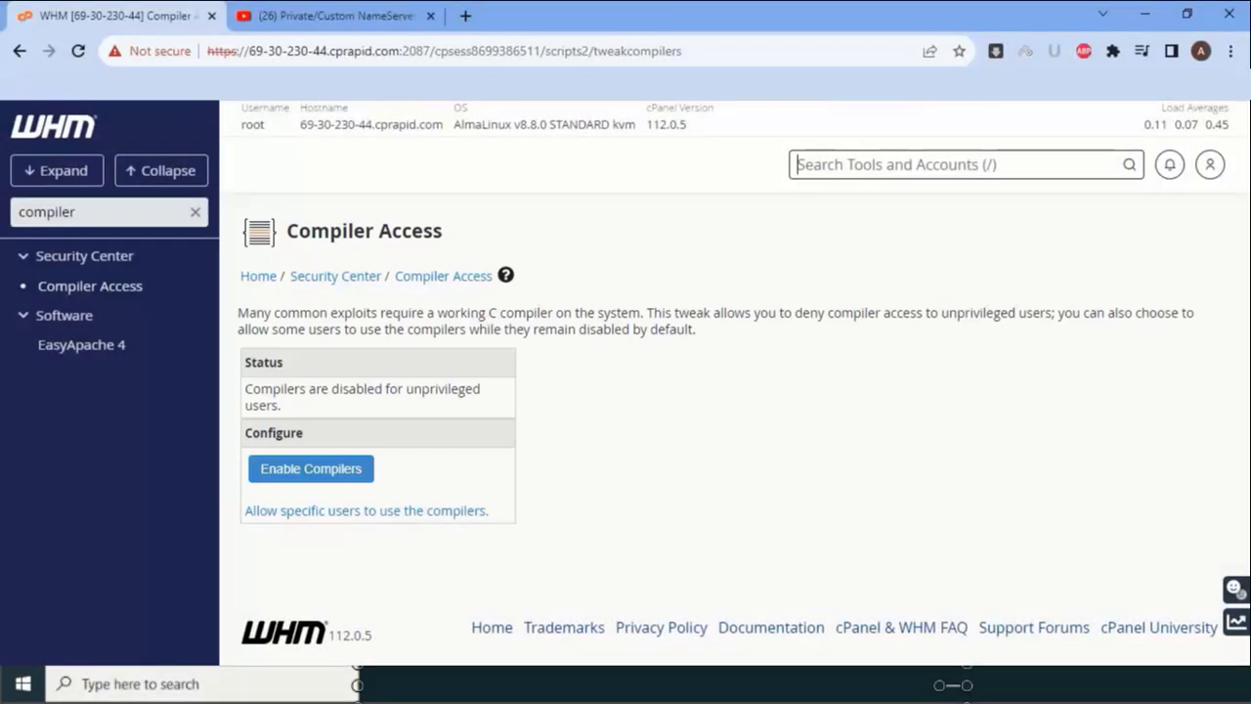
- Open Configure Security Policies and enable the Password Strength and Password Age policy items
left_click(196, 212)
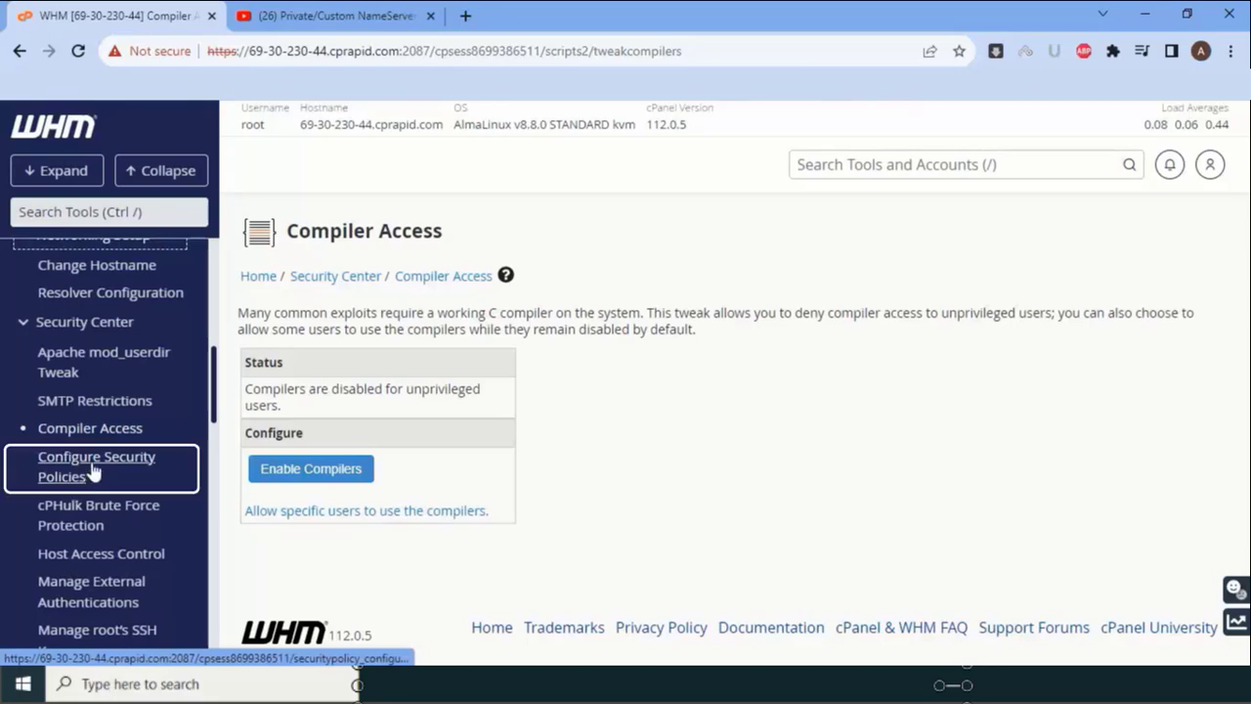
left_click(119, 479)
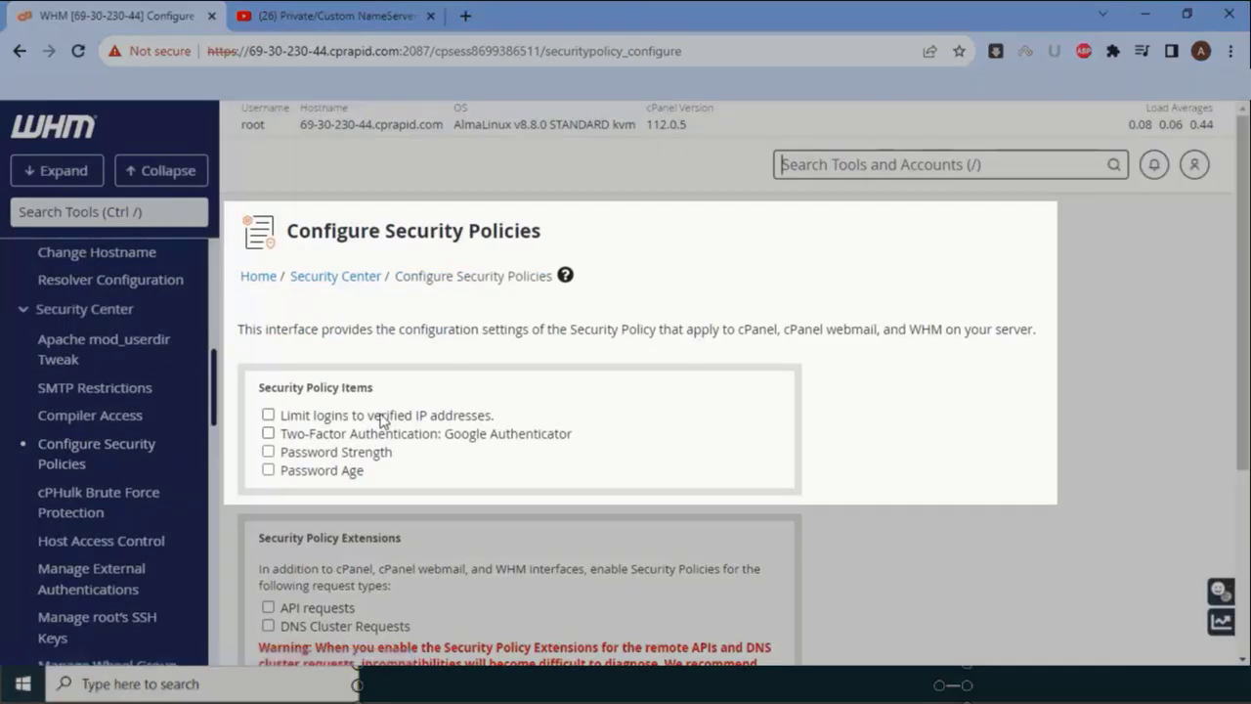
left_click(379, 420)
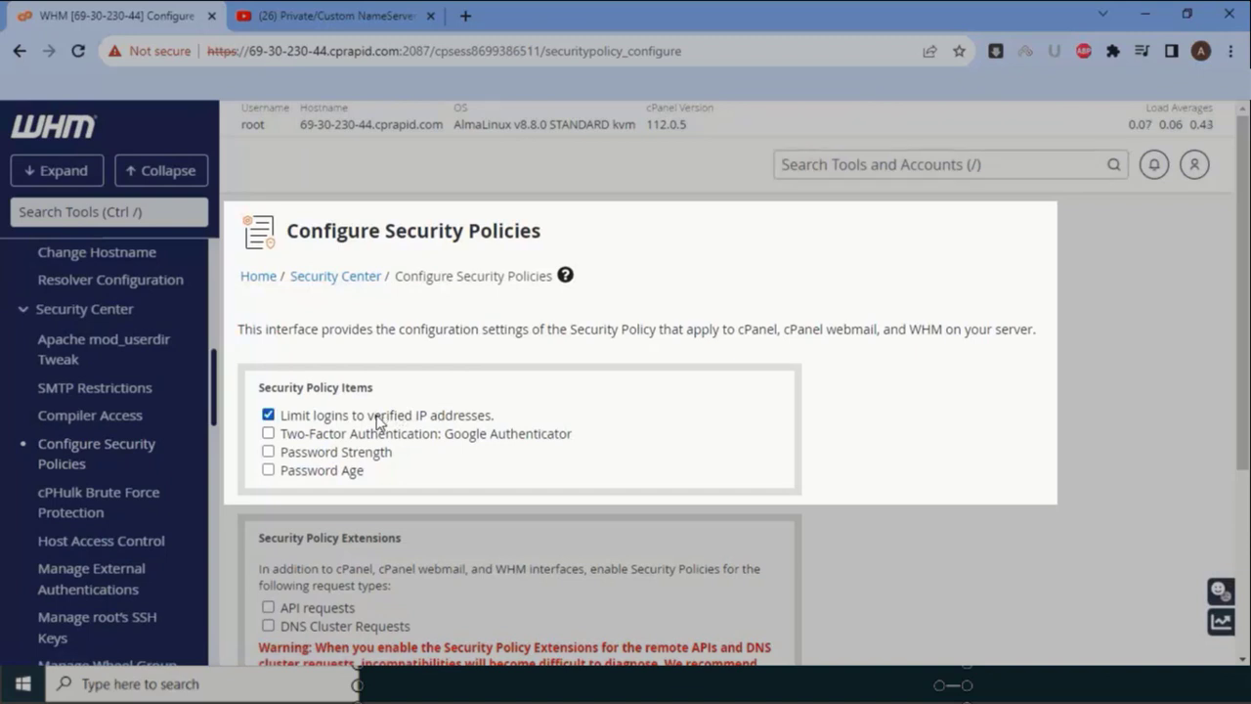
left_click(379, 420)
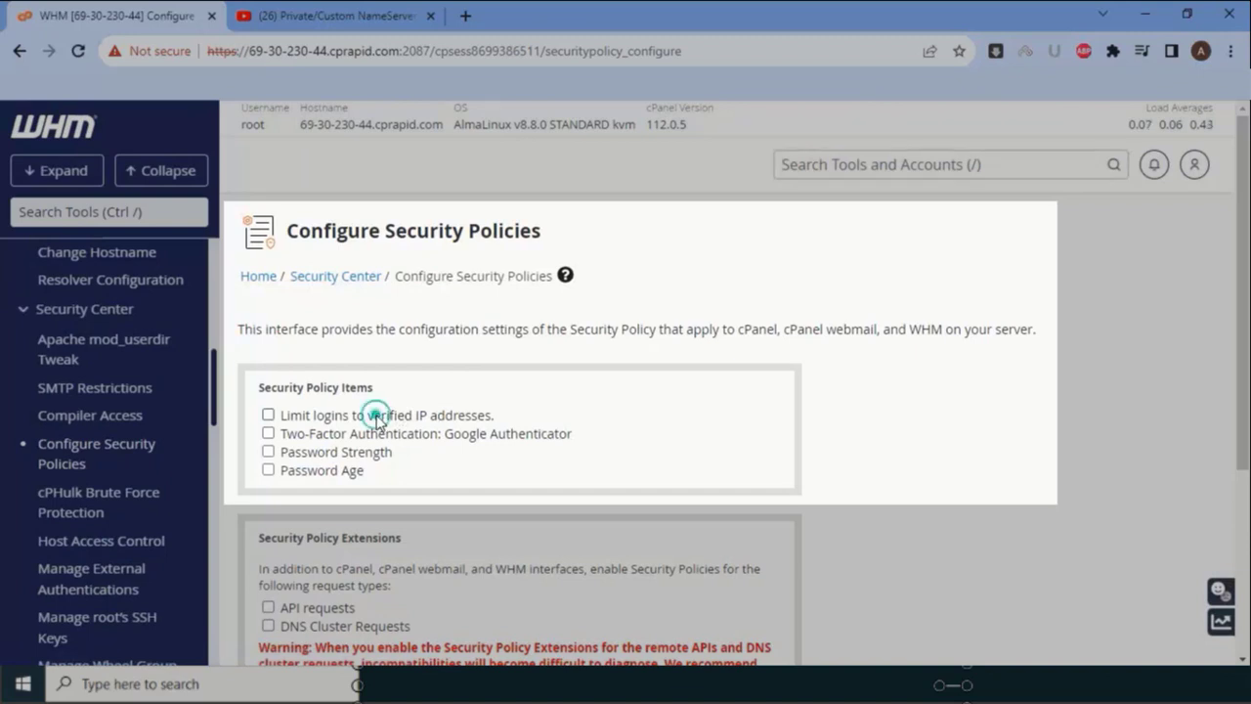
left_click(268, 452)
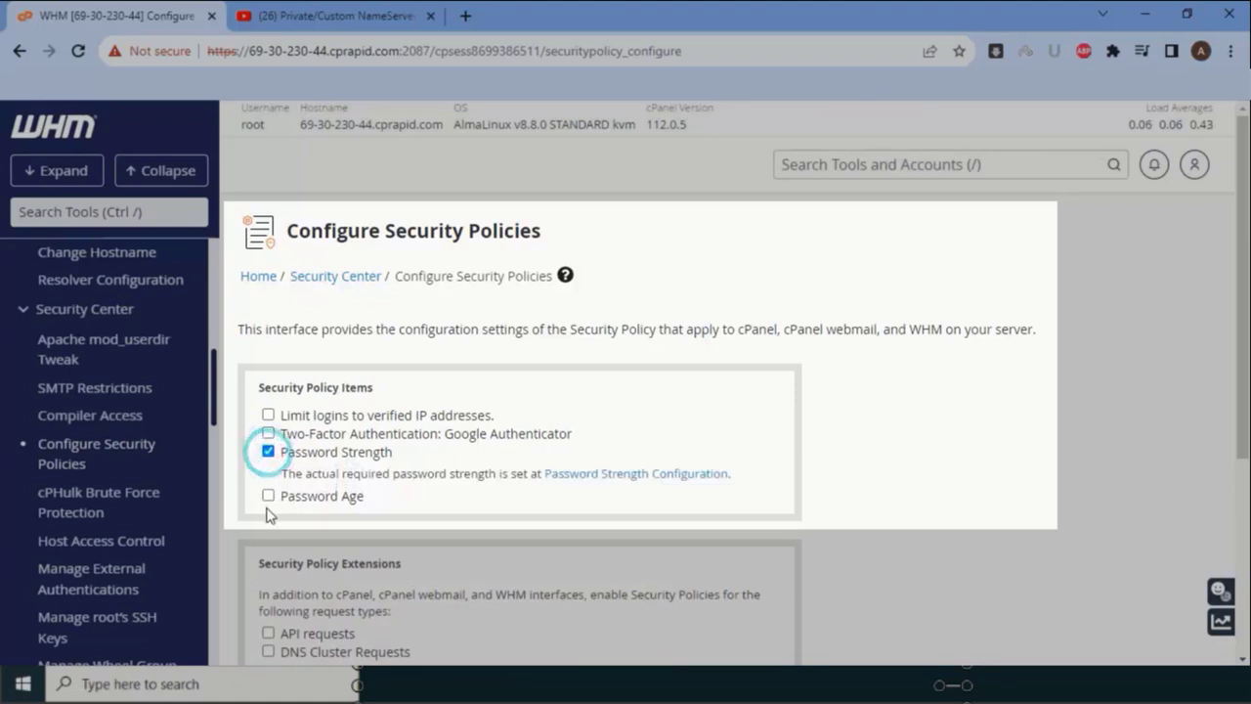
left_click(268, 497)
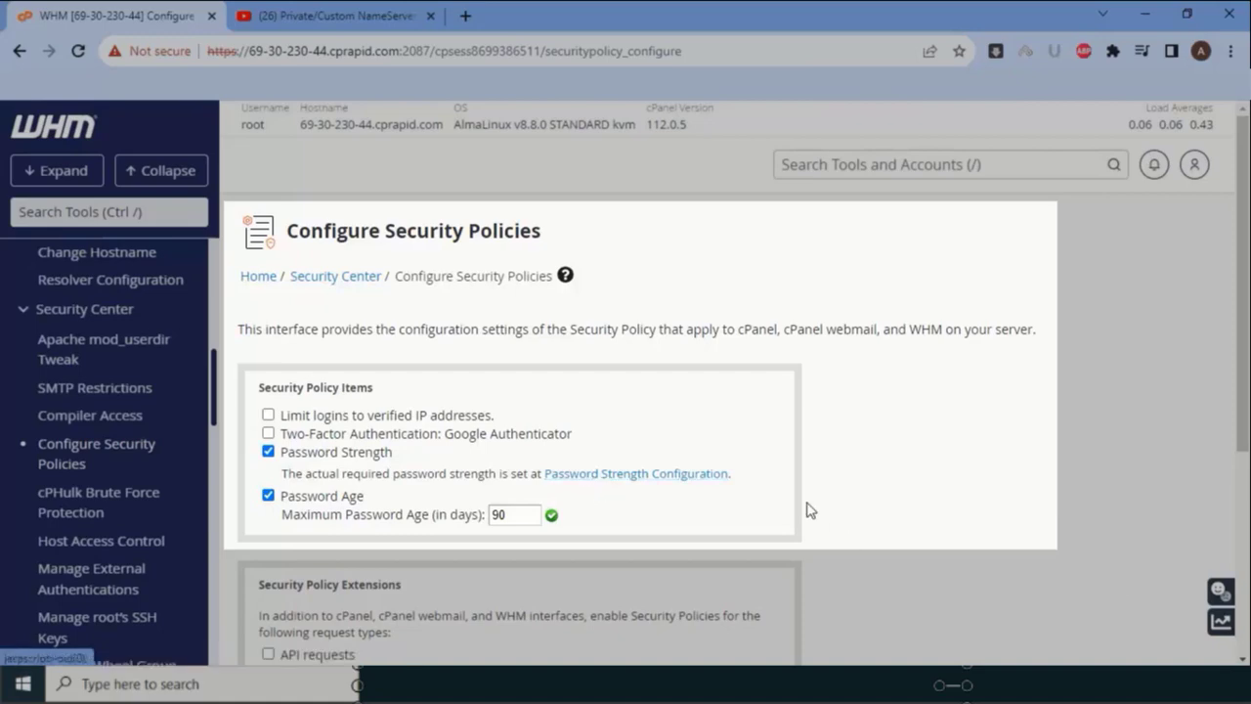
- Open Password Strength Configuration from the policy item, set the default required password strength to 80 and save it
left_click(690, 476)
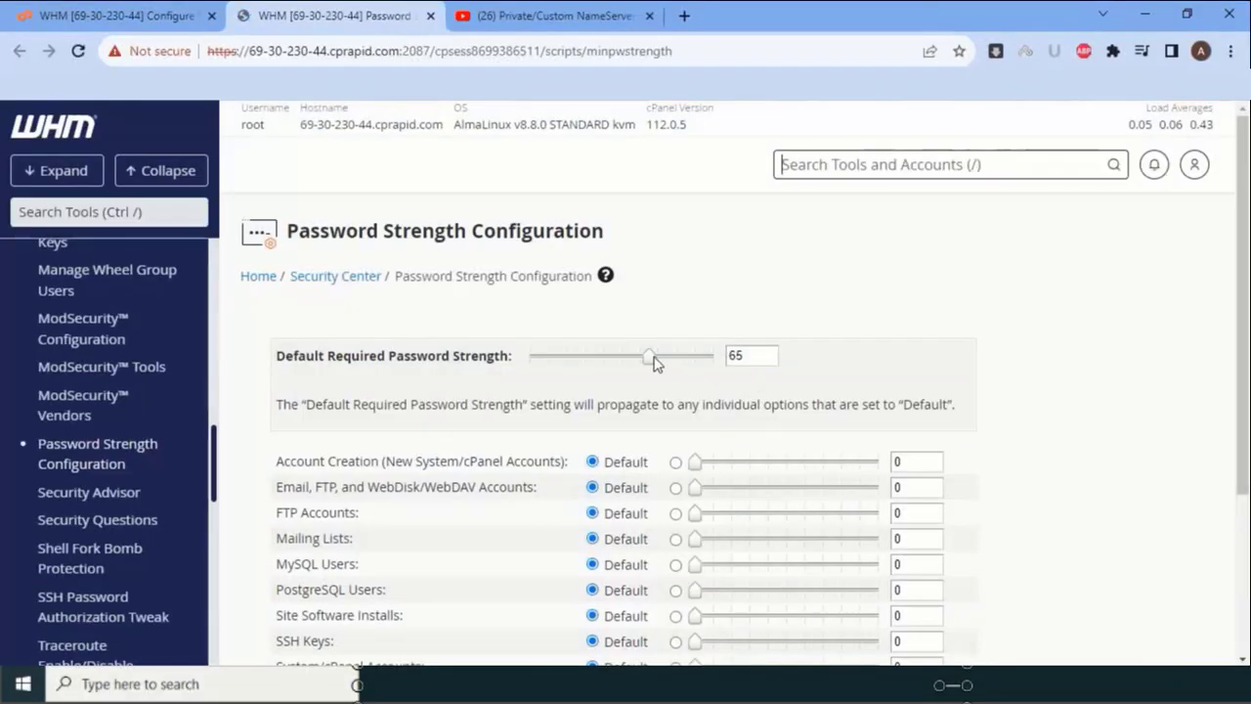
left_click_drag(659, 358, 682, 362)
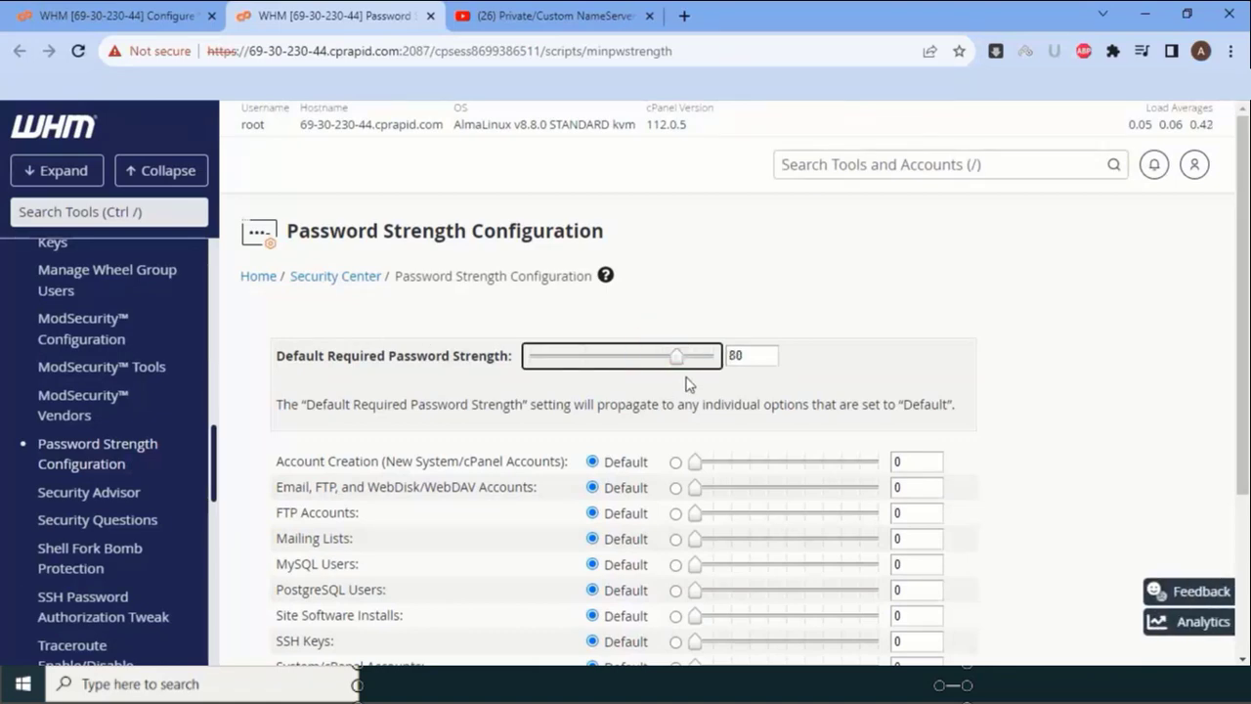
scroll(689, 383, "down", 3)
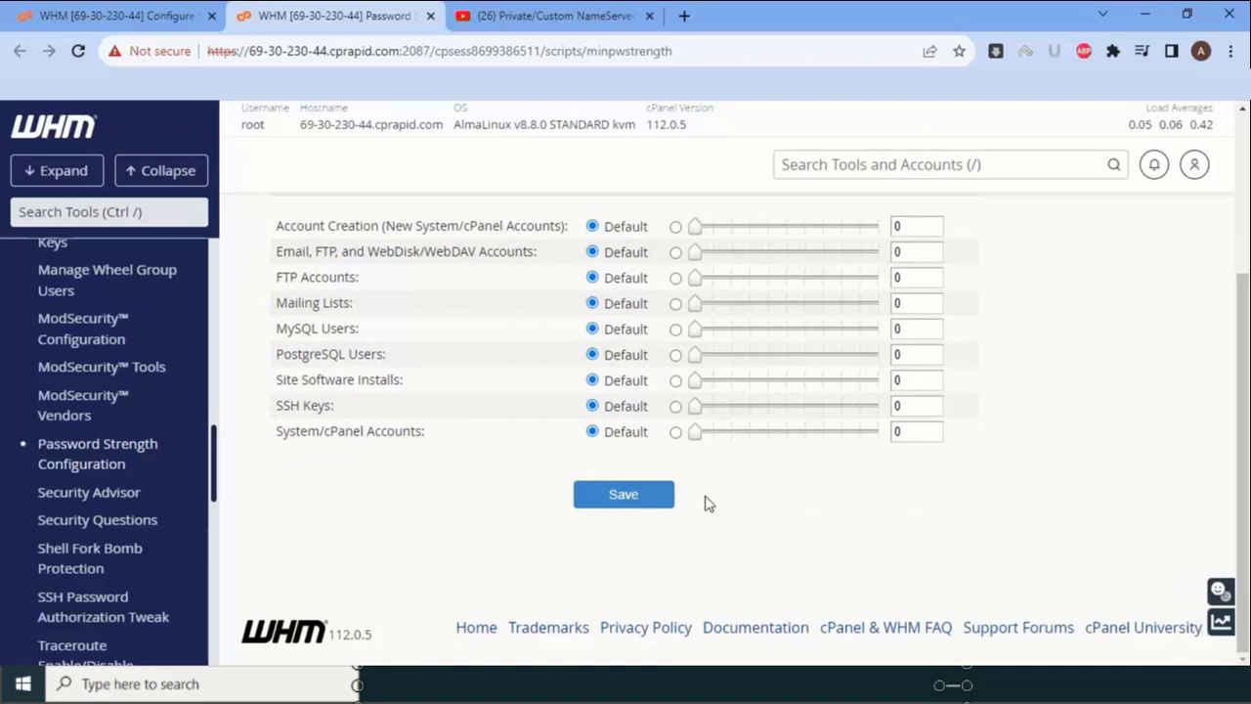
scroll(418, 456, "up", 3)
scroll(371, 391, "down", 3)
left_click(631, 498)
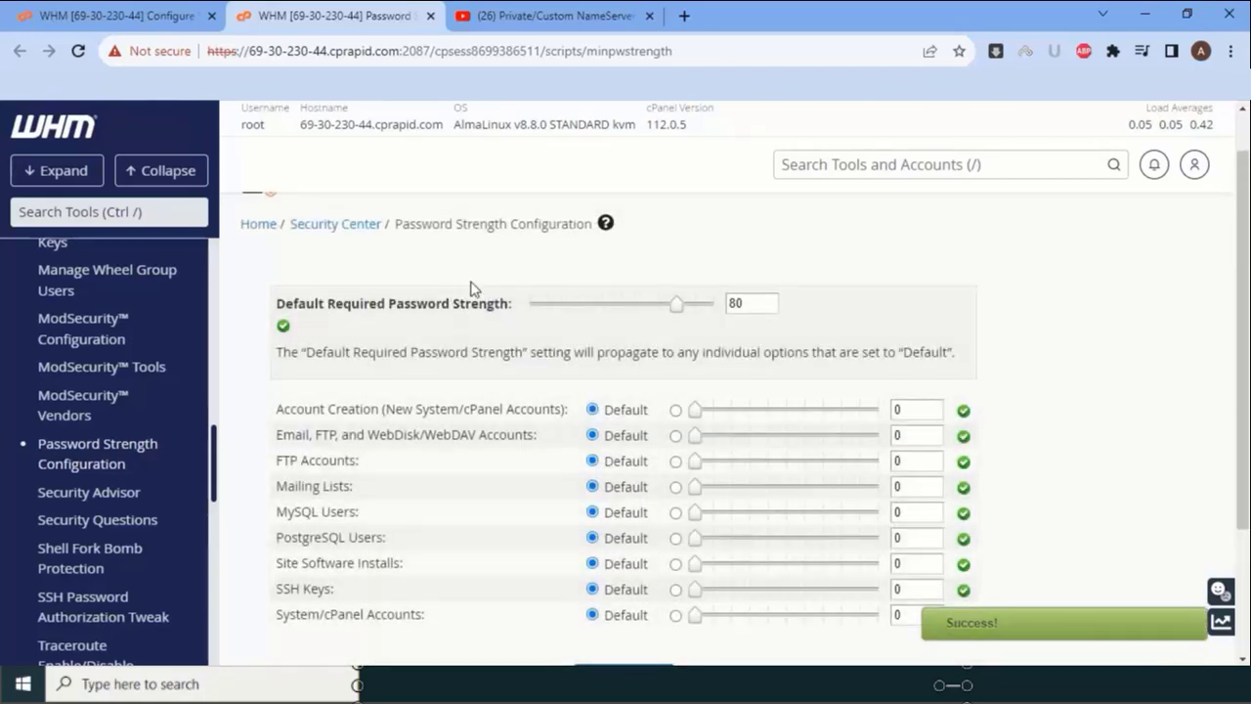
- Close the Password Strength Configuration page and save the security policies without enabling any policy extensions
left_click(431, 17)
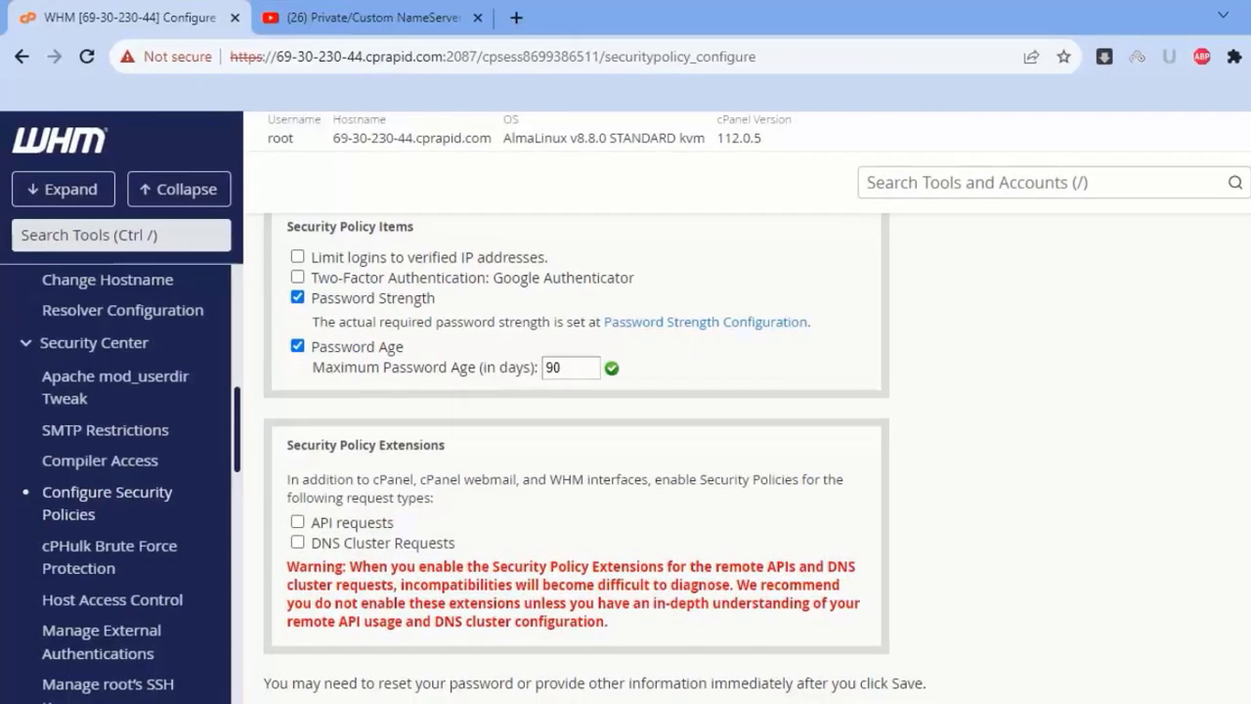
scroll(430, 508, "down", 3)
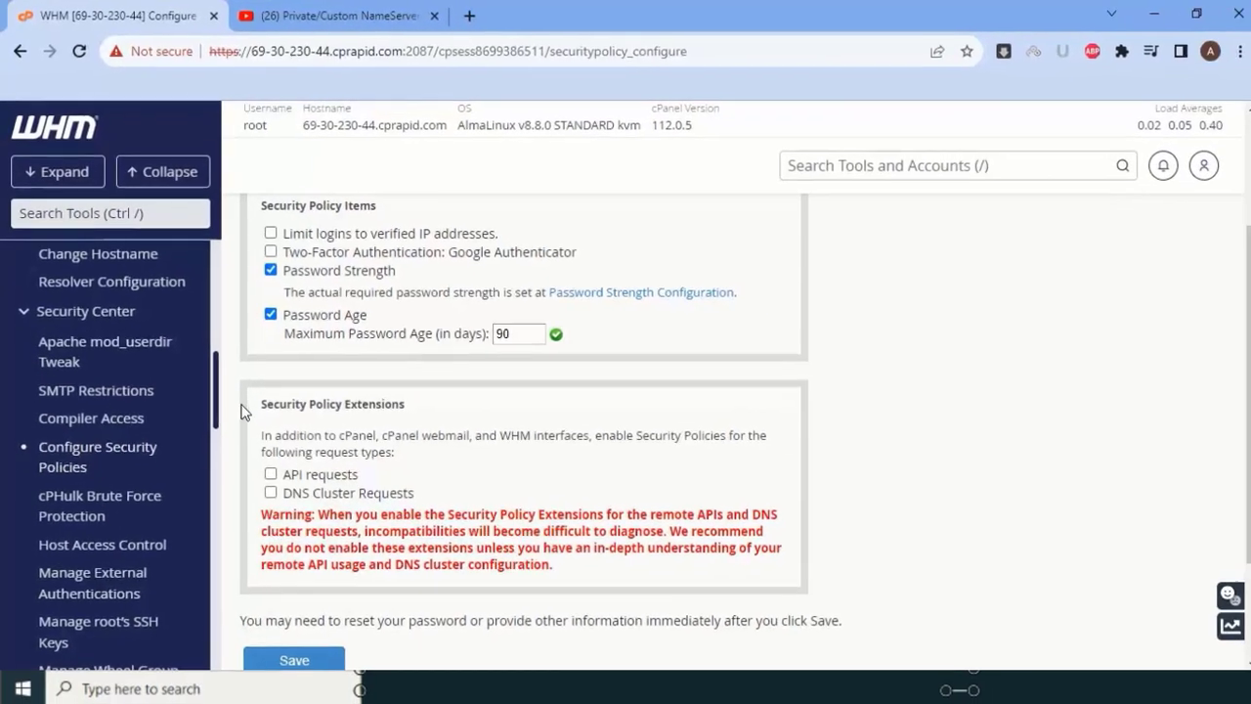
left_click(330, 505)
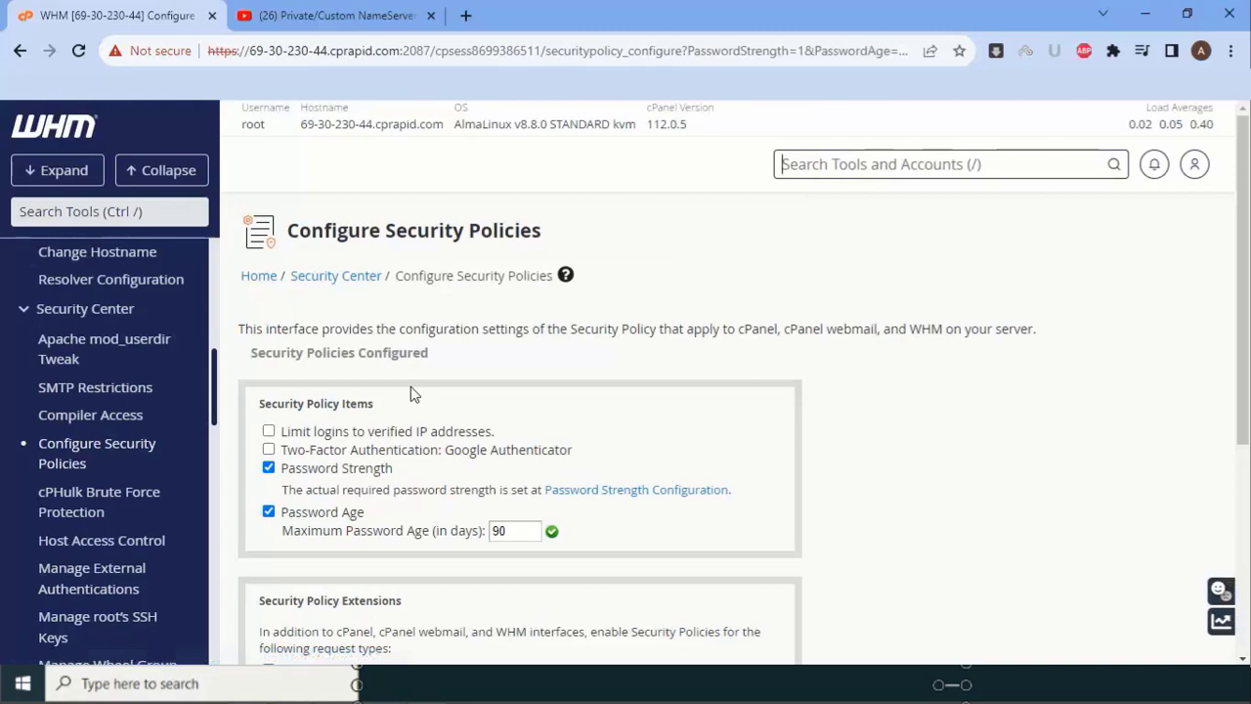
left_click(91, 514)
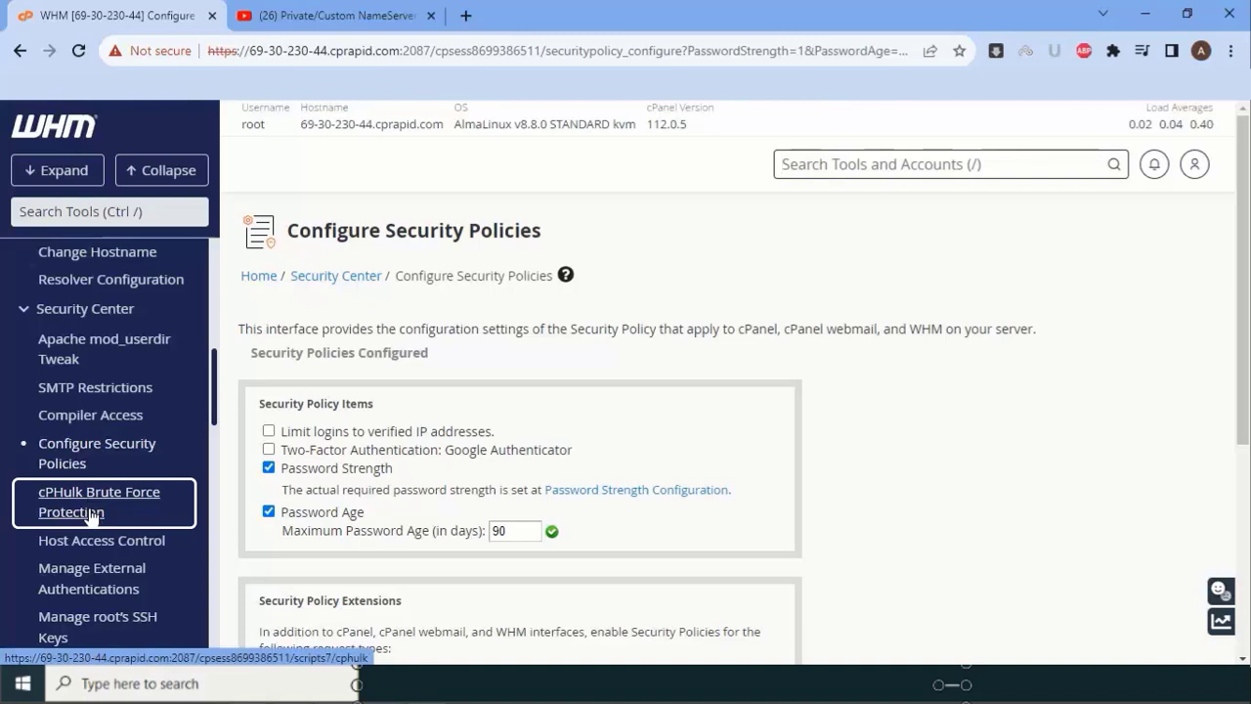
scroll(91, 514, "down", 6)
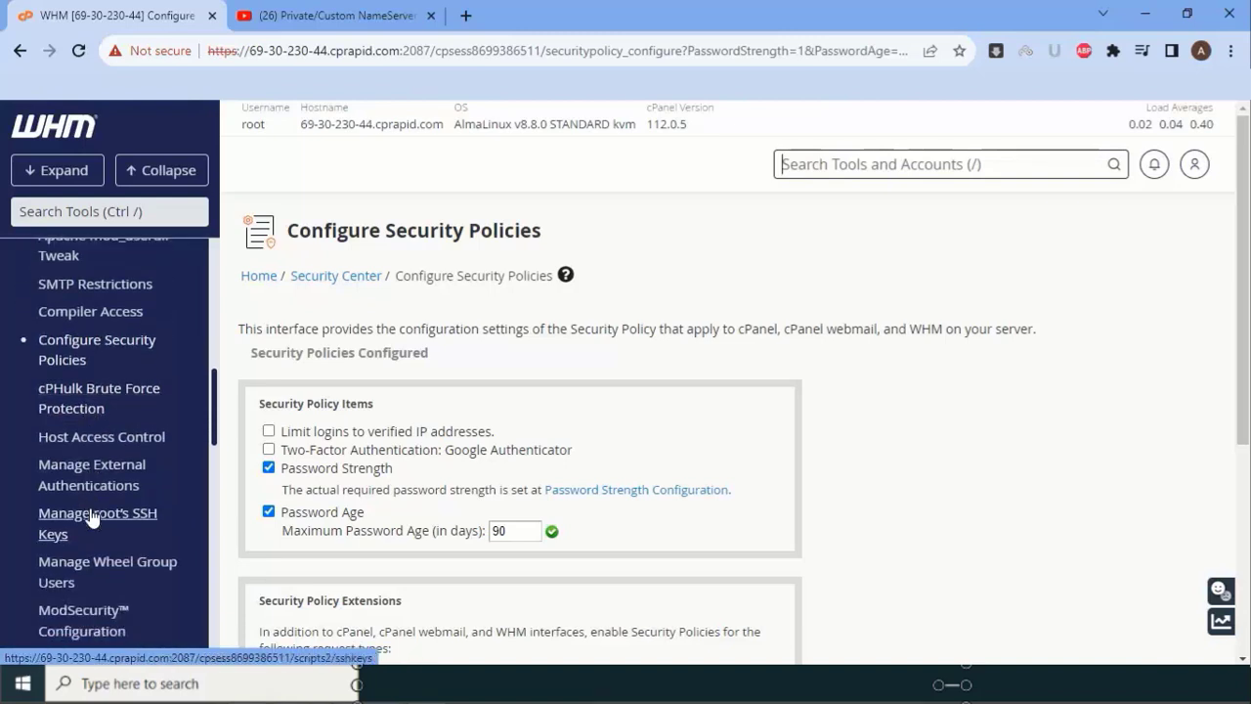
scroll(156, 264, "up", 6)
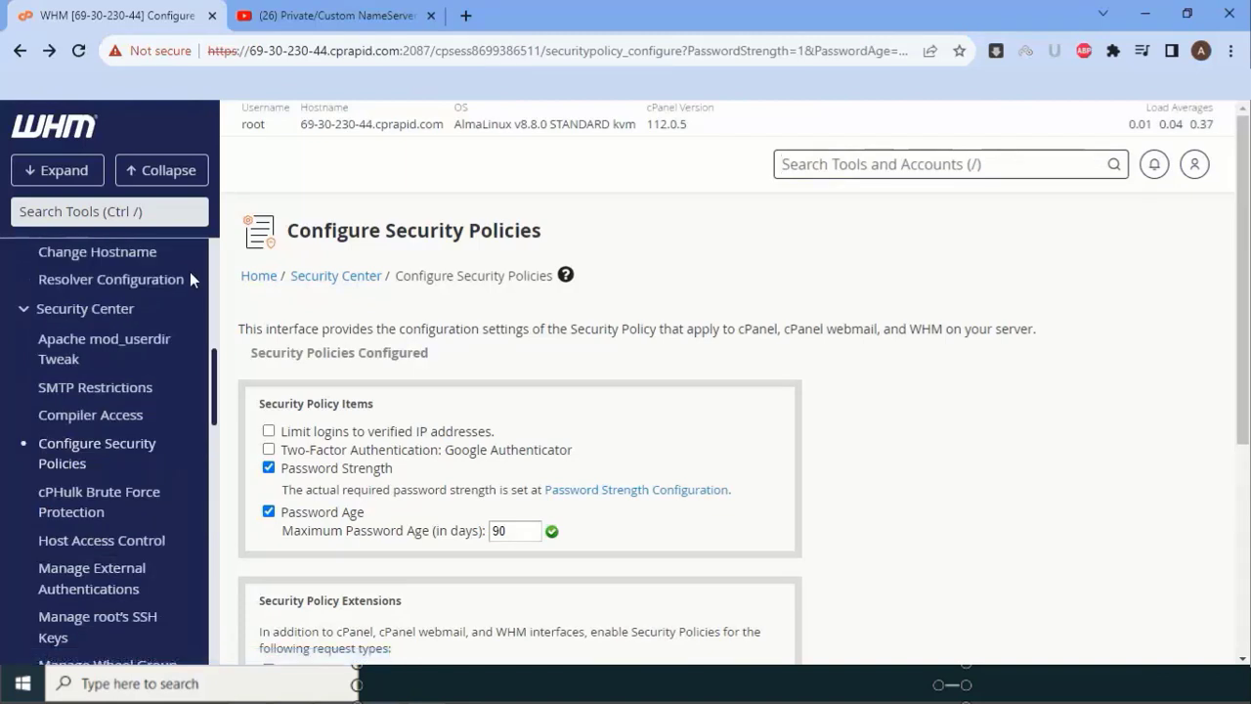
- Search the tools for "security question" and open the Edit Questions and Answers form from Security Questions
key("ctrl+slash")
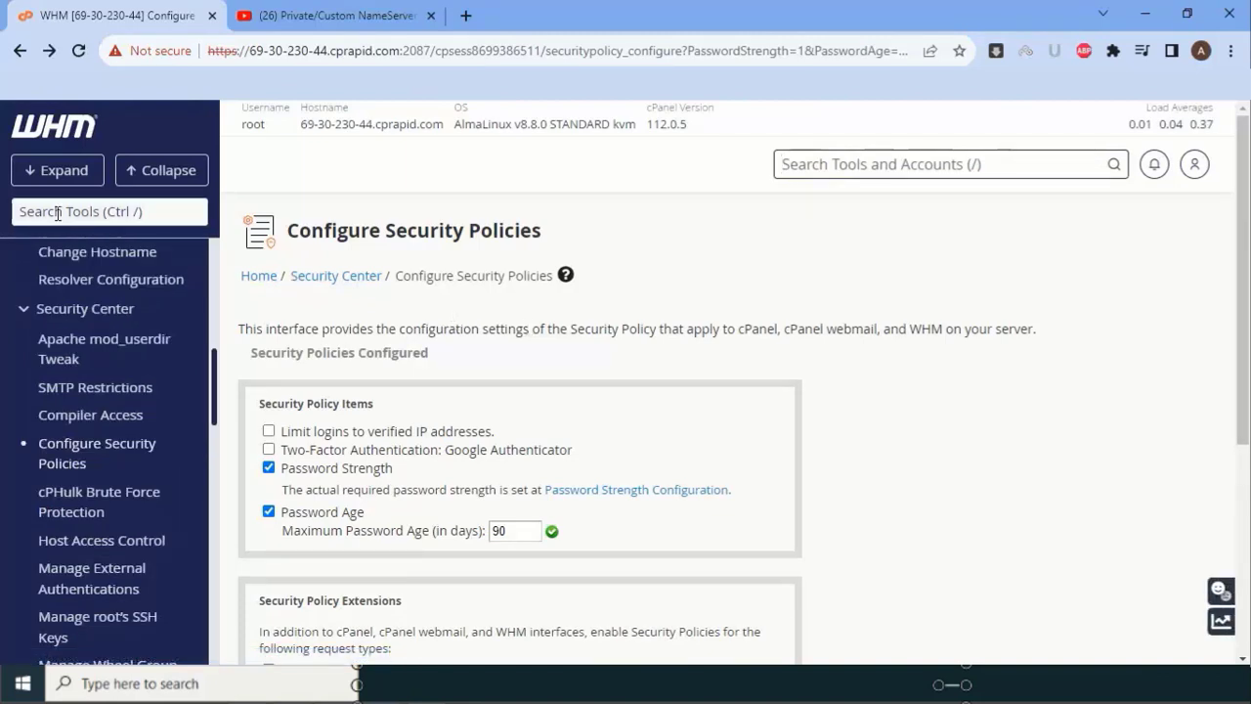
type("security question")
left_click(133, 289)
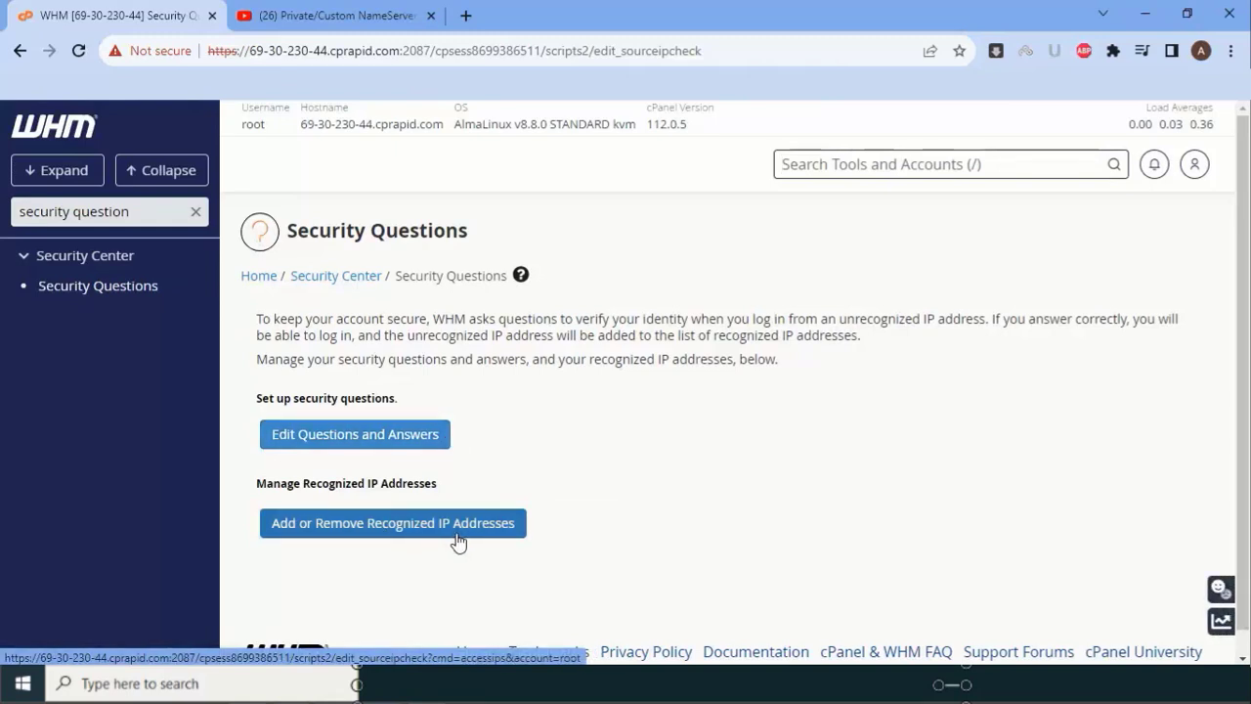
left_click(329, 440)
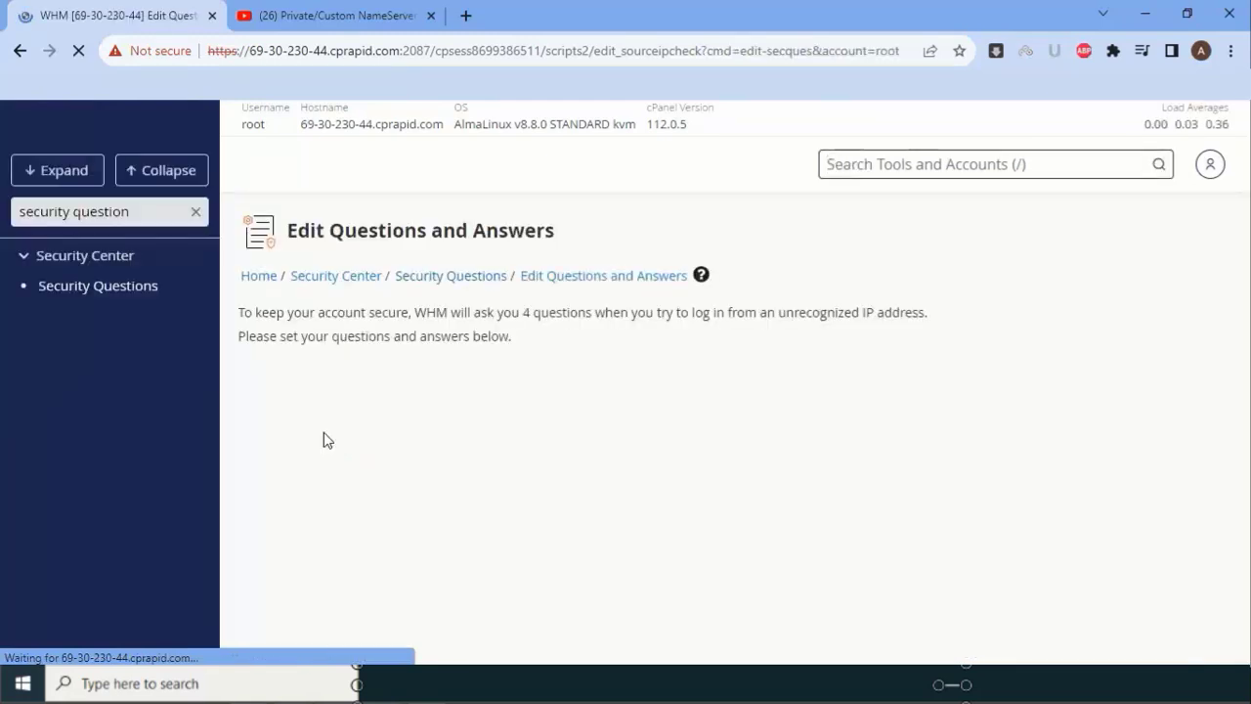
- Choose "What was your first teacher's name?" for Question 1 and "In what city were you born (Enter full name of city only)?" for Question 2
left_click(833, 341)
scroll(830, 391, "down", 2)
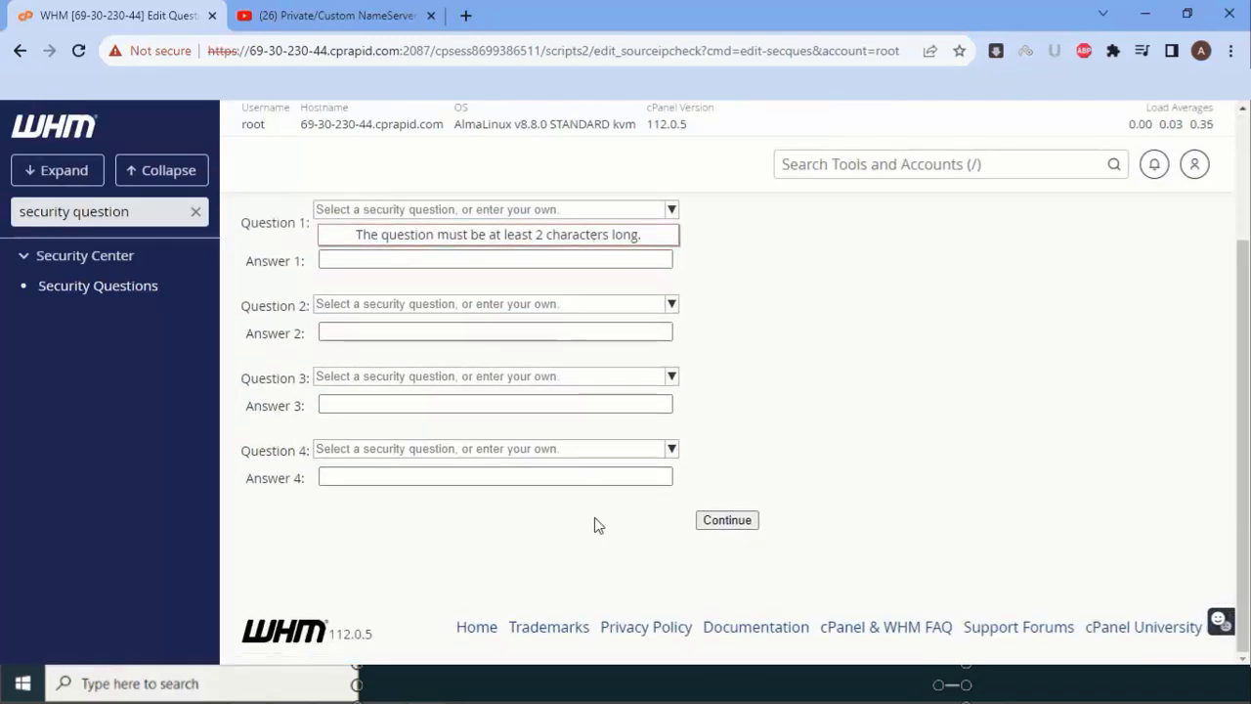
scroll(681, 475, "up", 3)
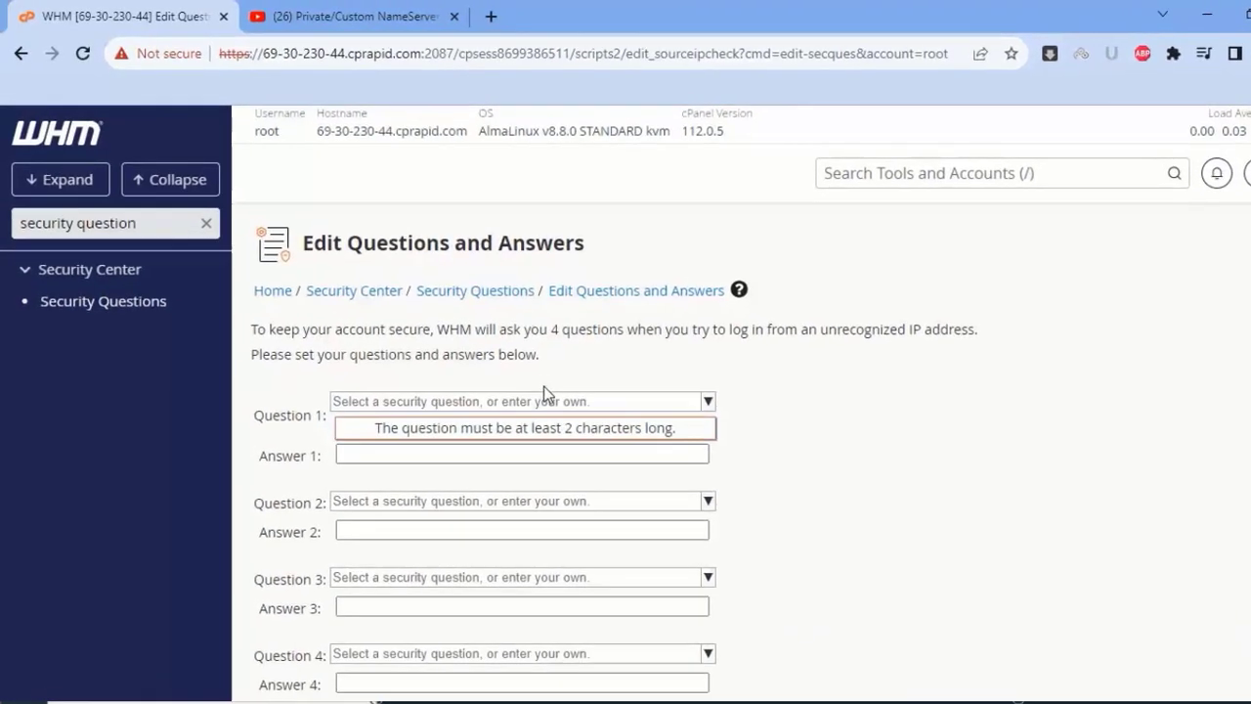
scroll(525, 382, "down", 1)
left_click(435, 385)
left_click(478, 394)
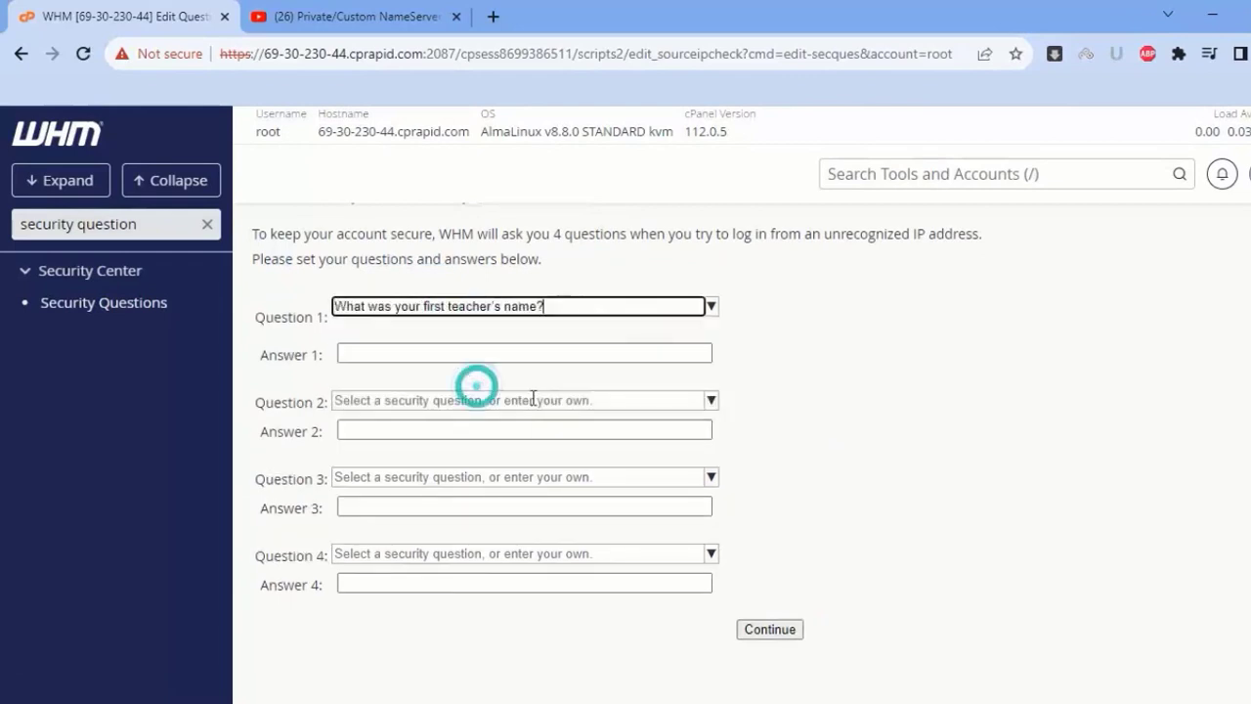
left_click(476, 400)
left_click(478, 470)
- Choose "What is your mother's middle name?" for Question 3 and the wedding anniversary question for Question 4
left_click(475, 520)
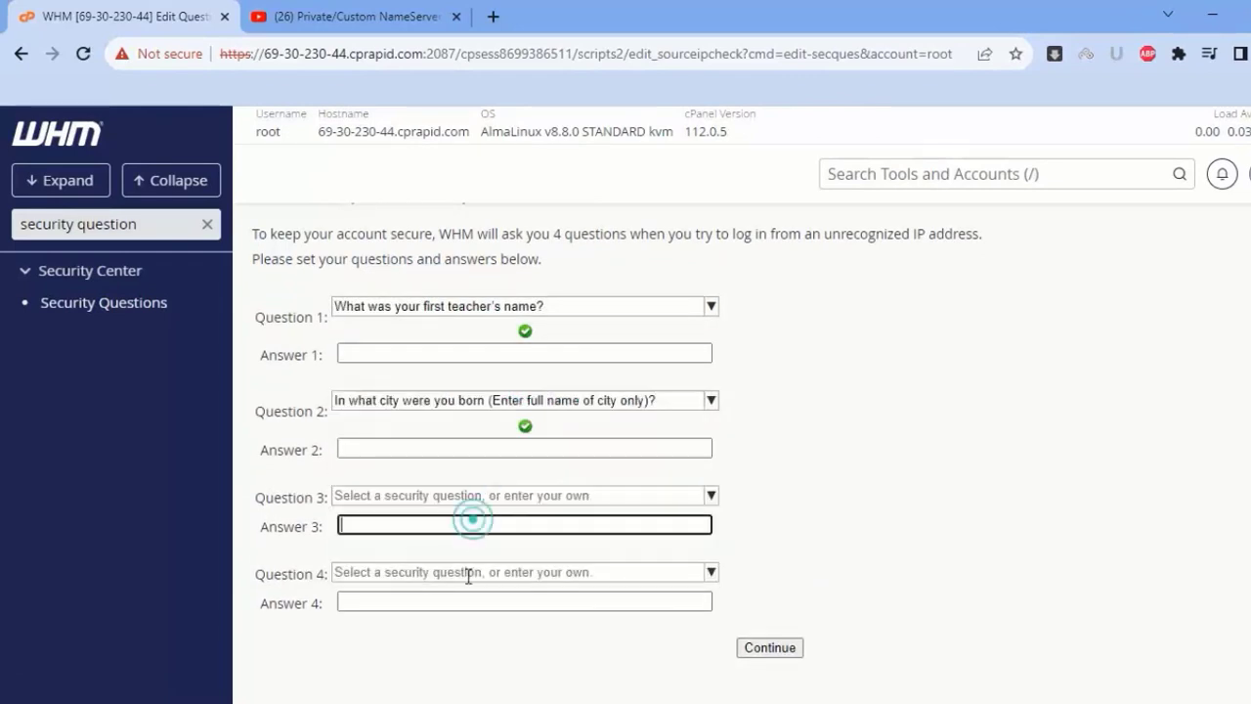
left_click(475, 495)
left_click(450, 582)
left_click(452, 590)
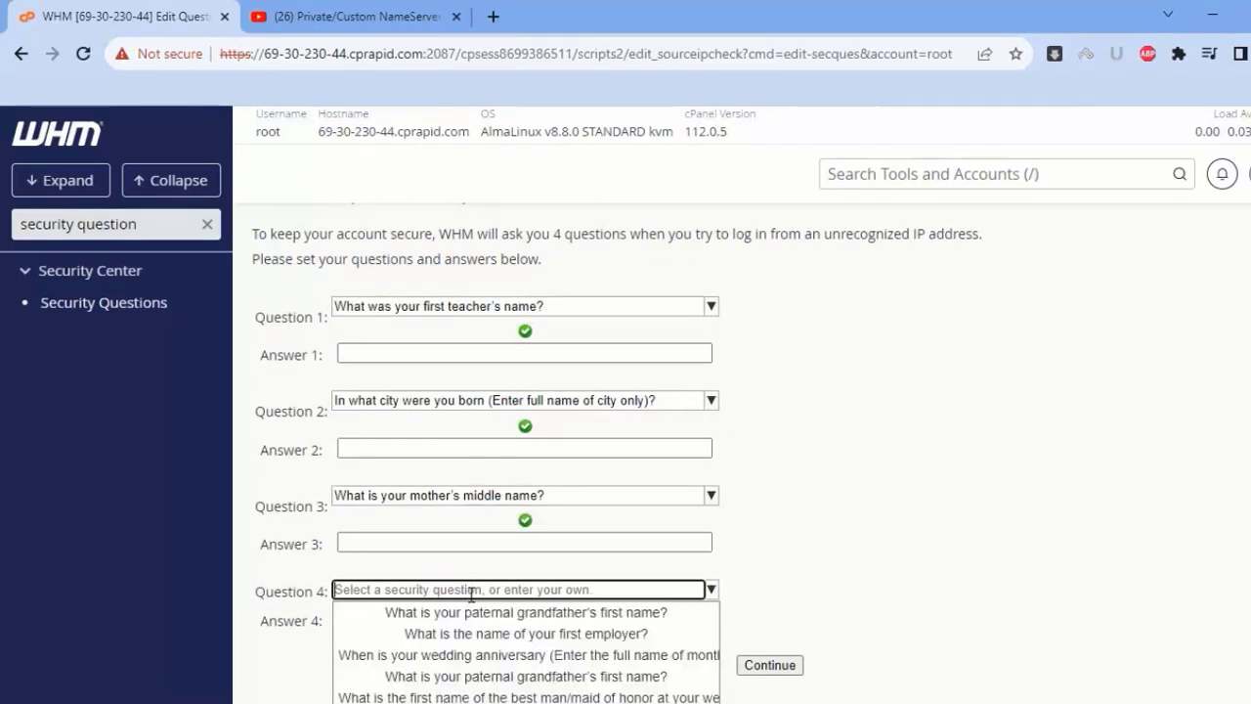
left_click(474, 655)
scroll(821, 514, "down", 2)
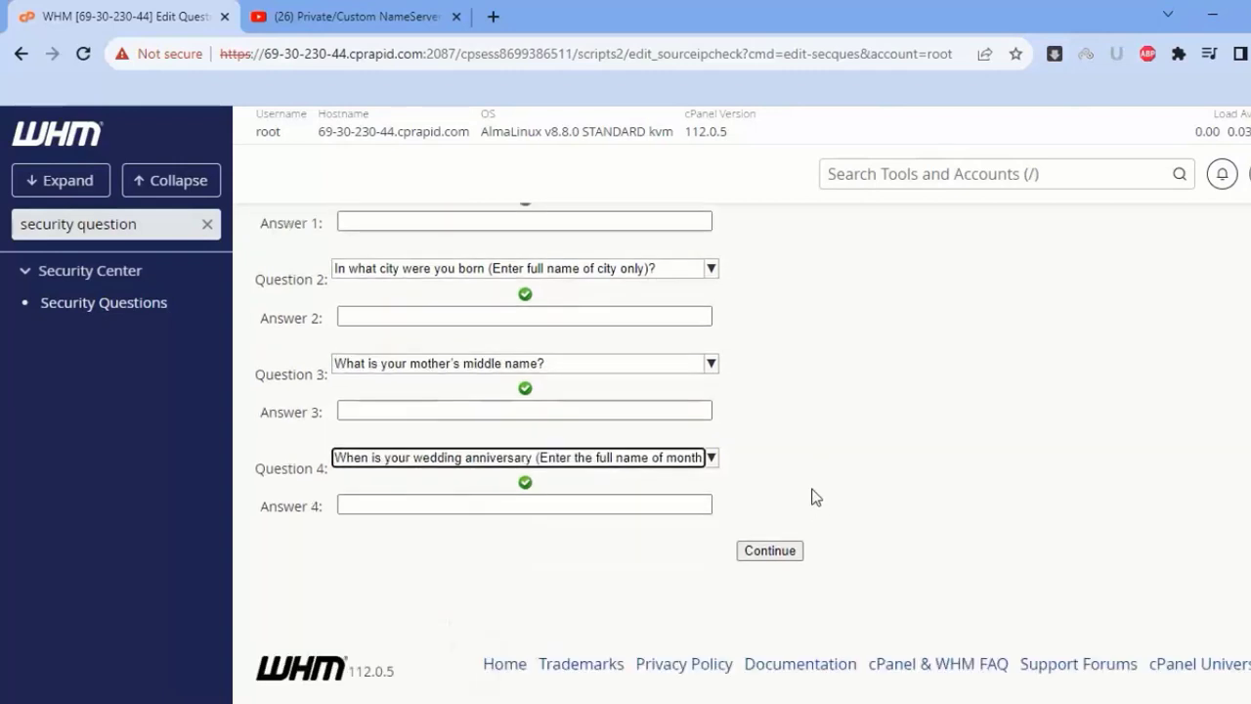
scroll(809, 486, "up", 3)
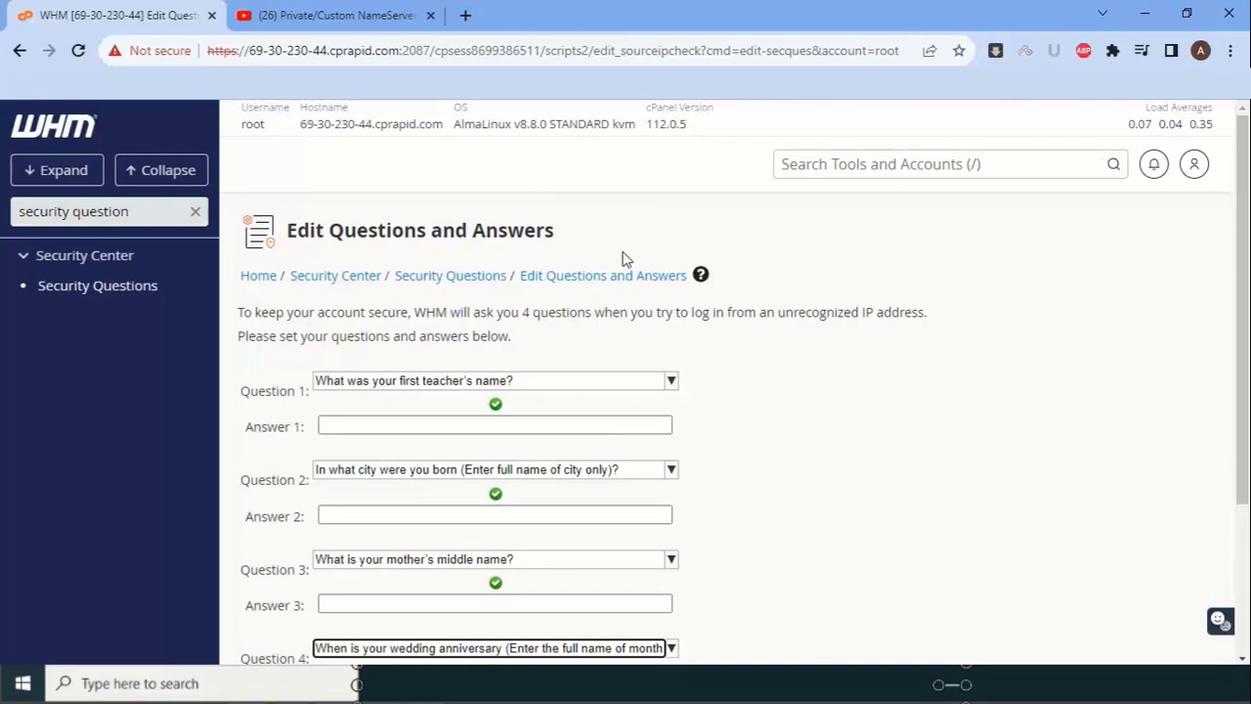
- Search the tools for "shell fork bomb", open Shell Fork Bomb Protection and enable the protection
left_click(194, 211)
type("she")
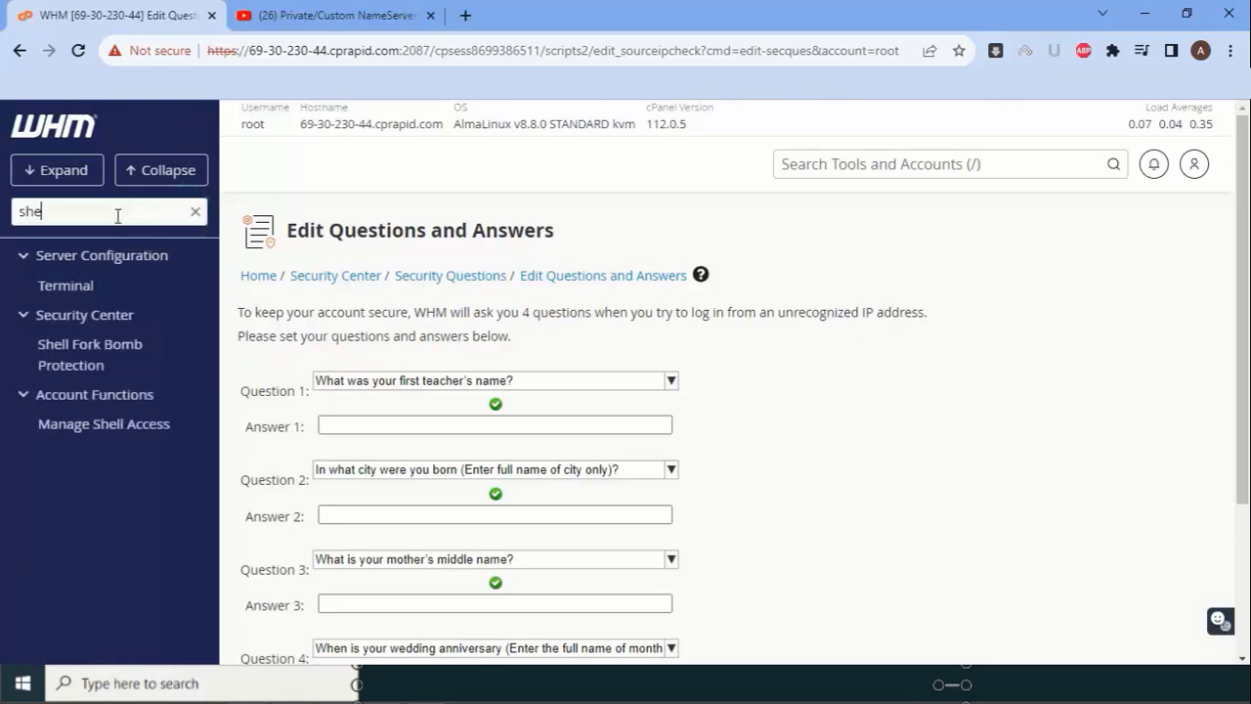
type("ll fork bomb")
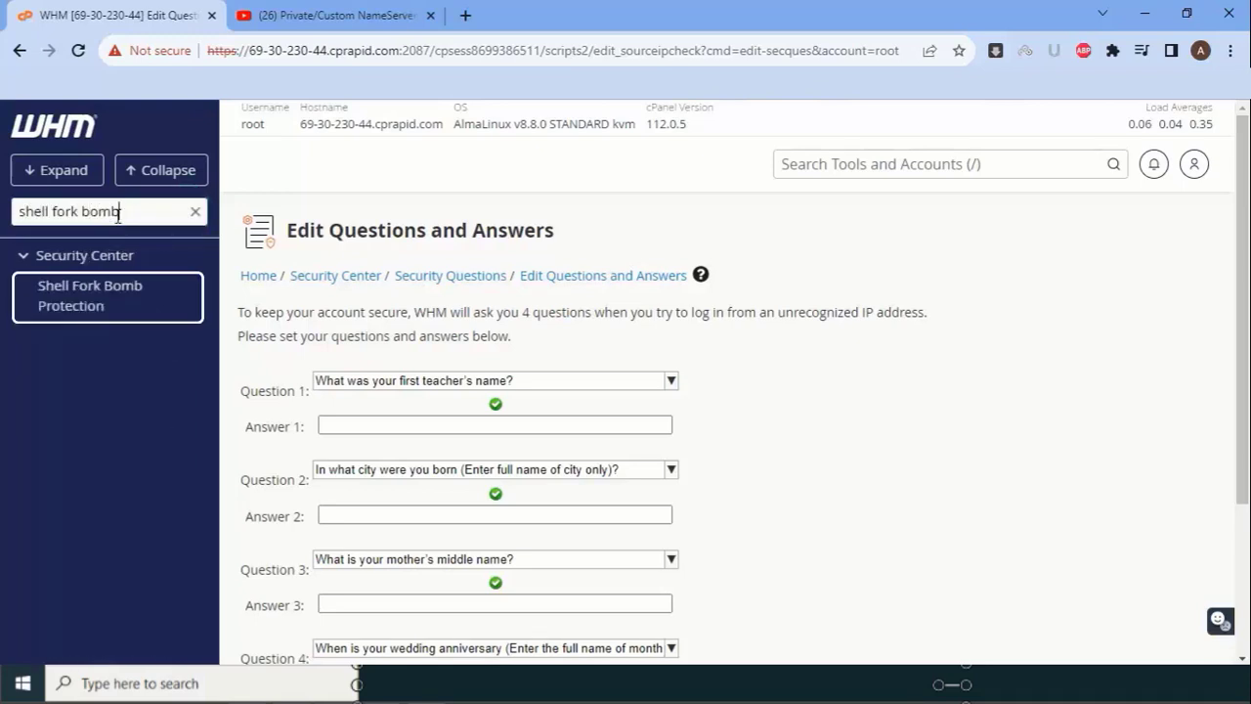
left_click(154, 304)
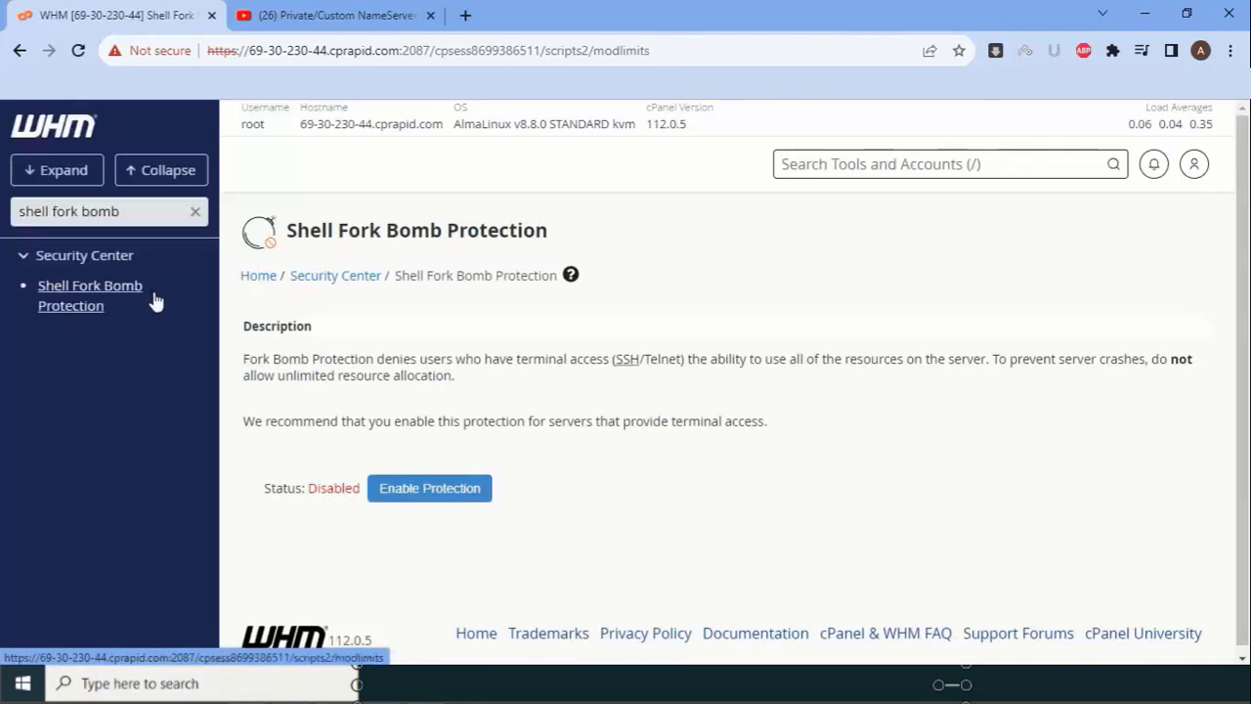
left_click(383, 499)
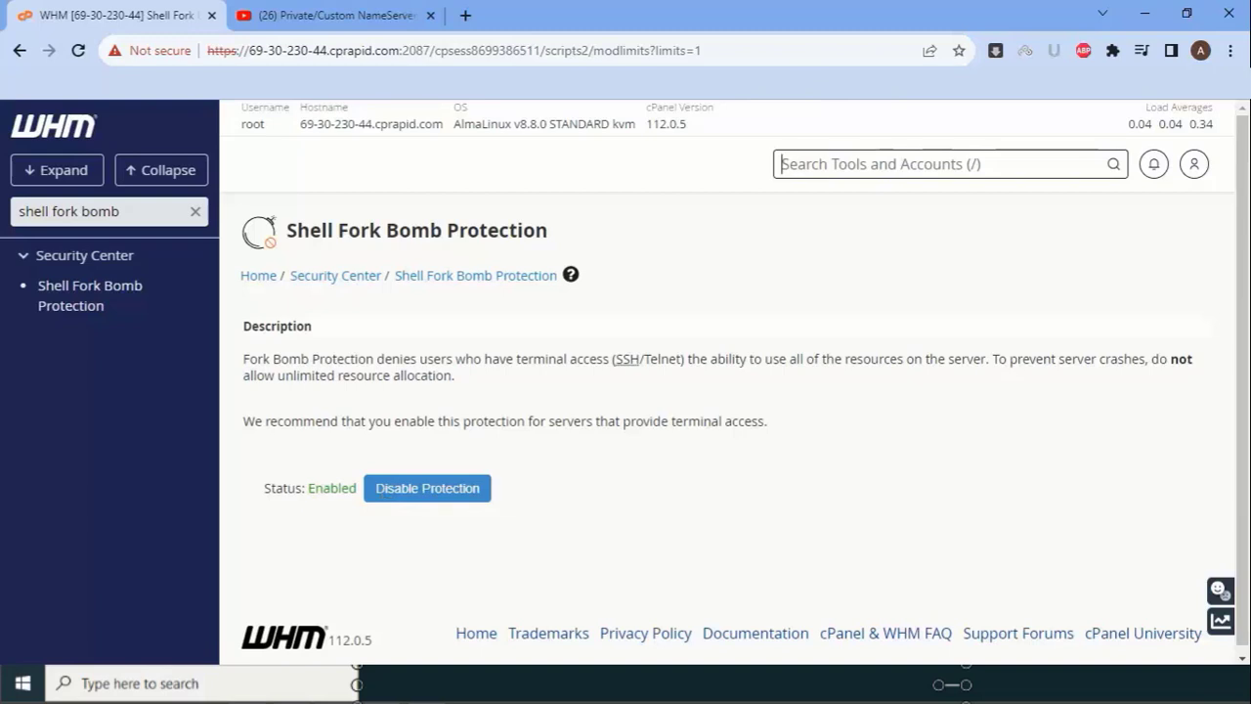
- Search the tools for "smtp re" and open SMTP Restrictions to check whether the restriction is active
left_click(105, 209)
triple_click(154, 214)
type("smtp re")
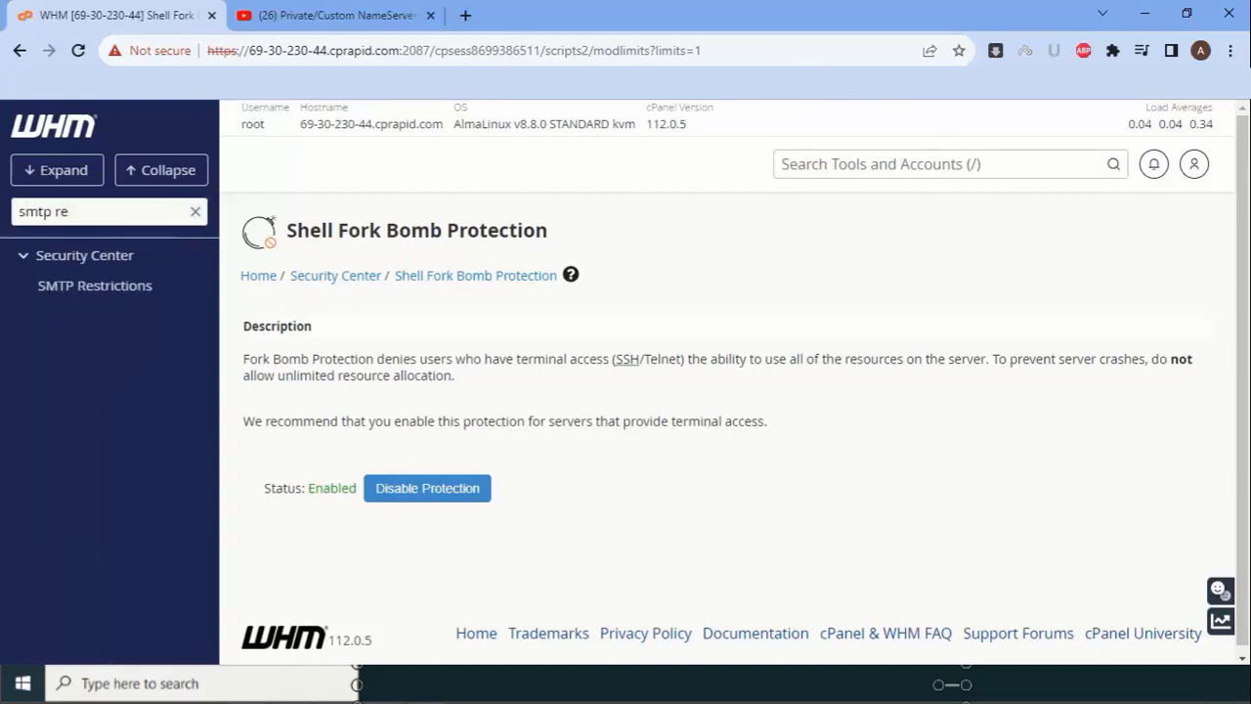
left_click(153, 286)
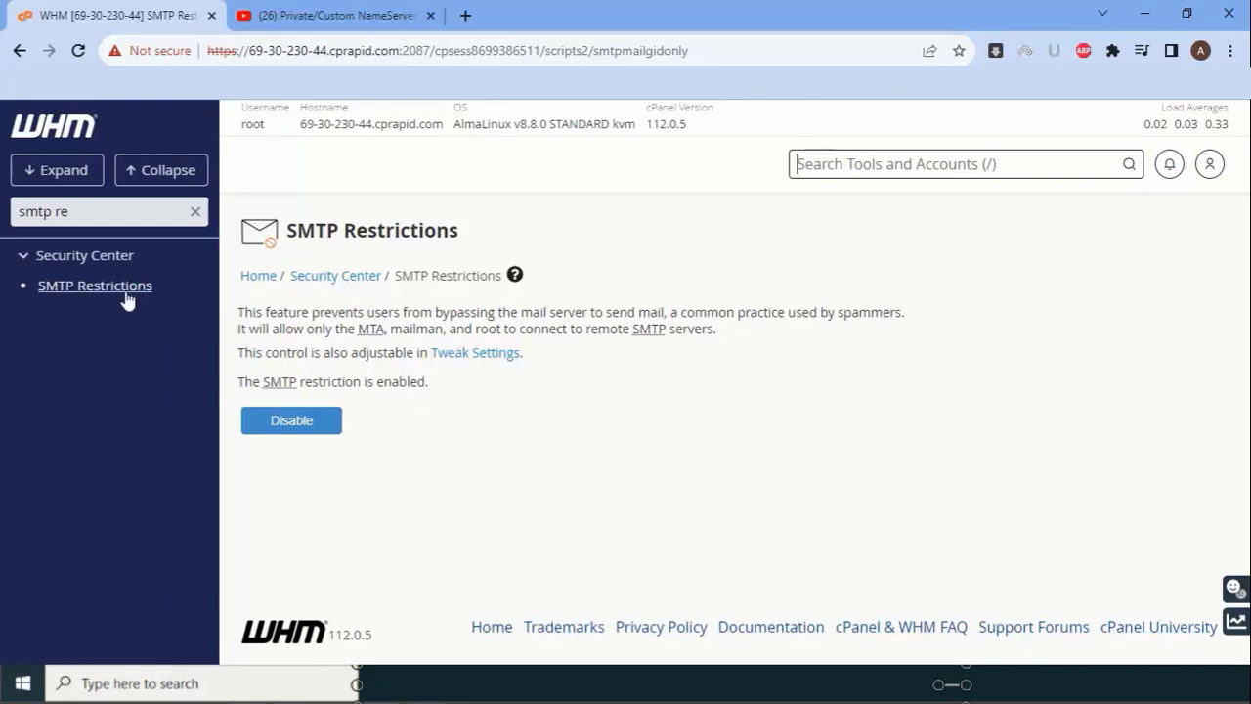
- Search the tools for "ssh pa" and open SSH Password Authorization Tweak to check the password authentication status
left_click(194, 211)
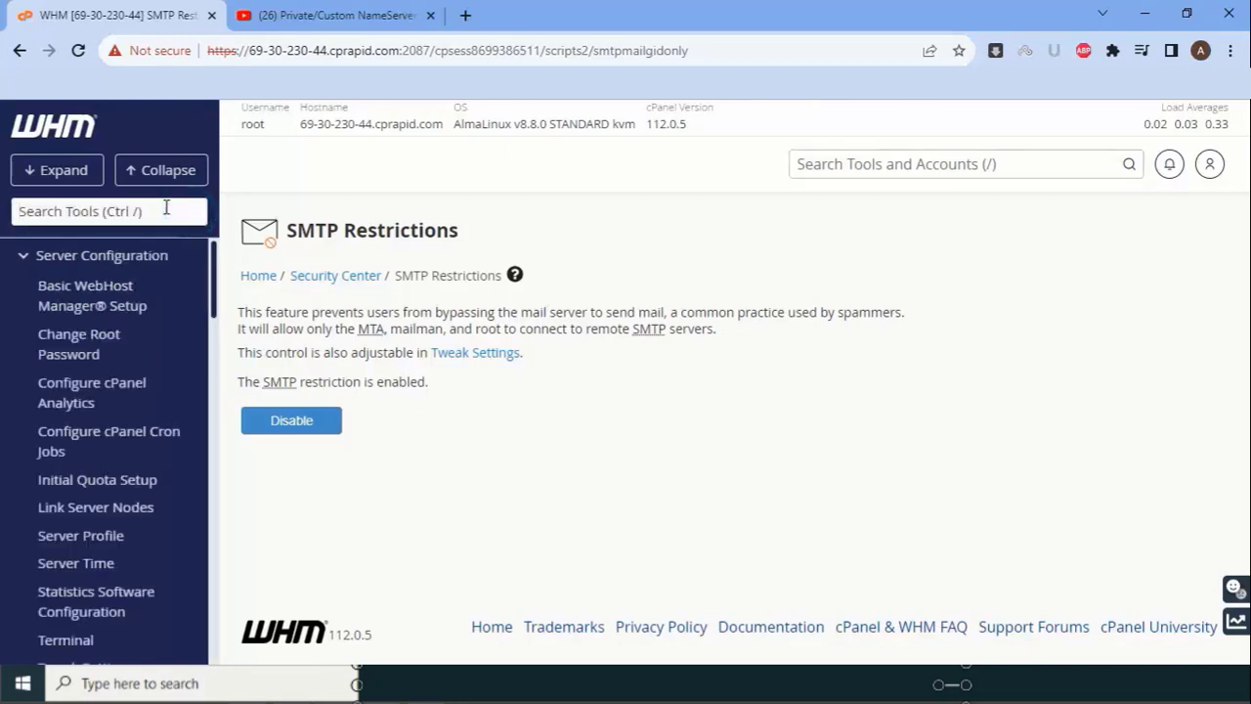
type("ssh")
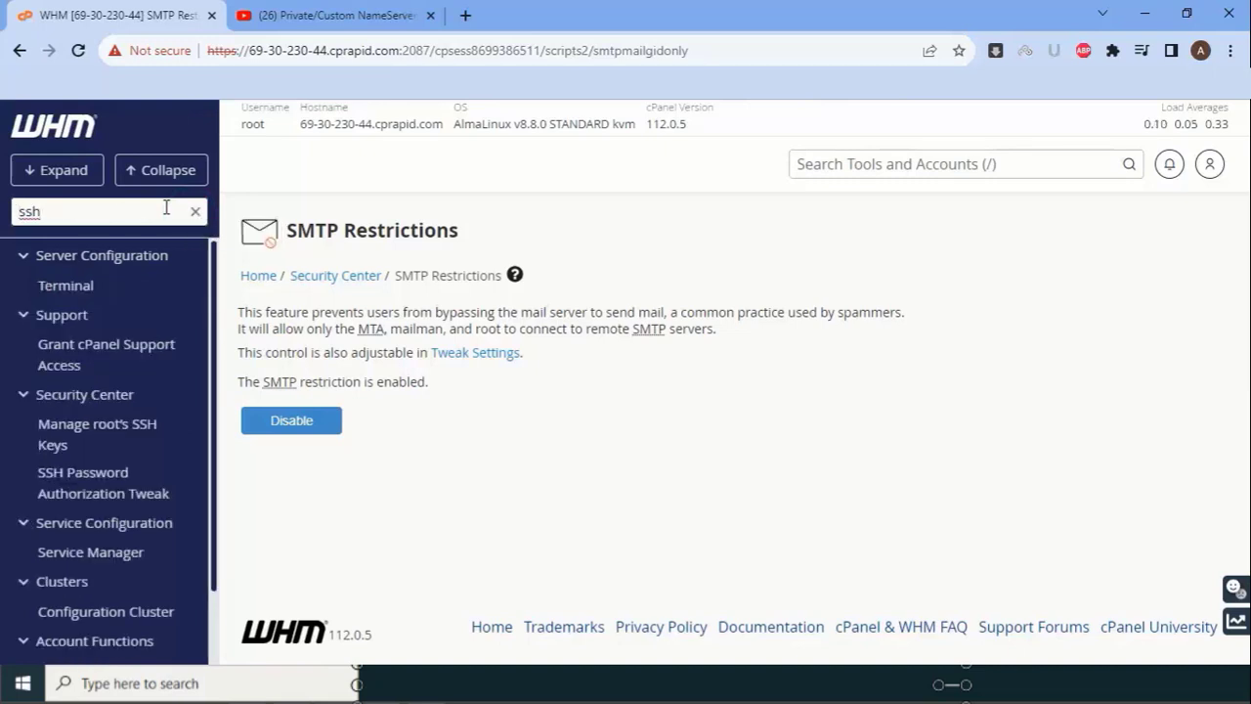
type(" pa")
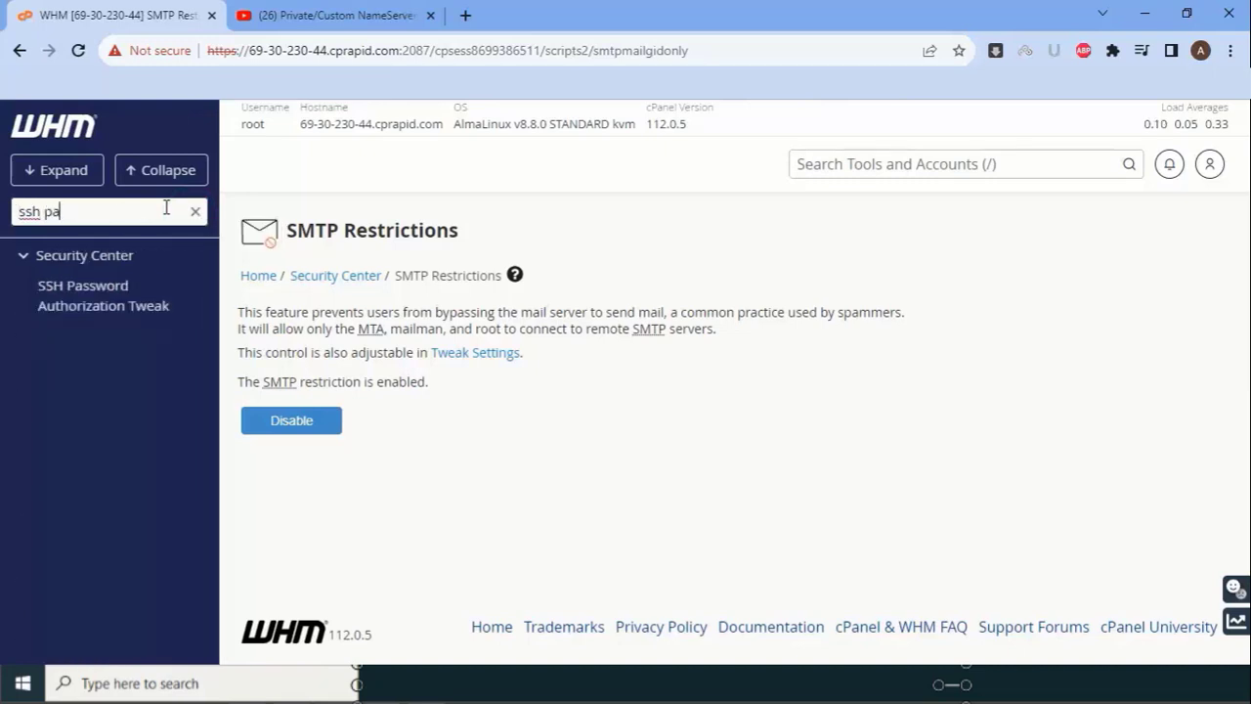
left_click(163, 309)
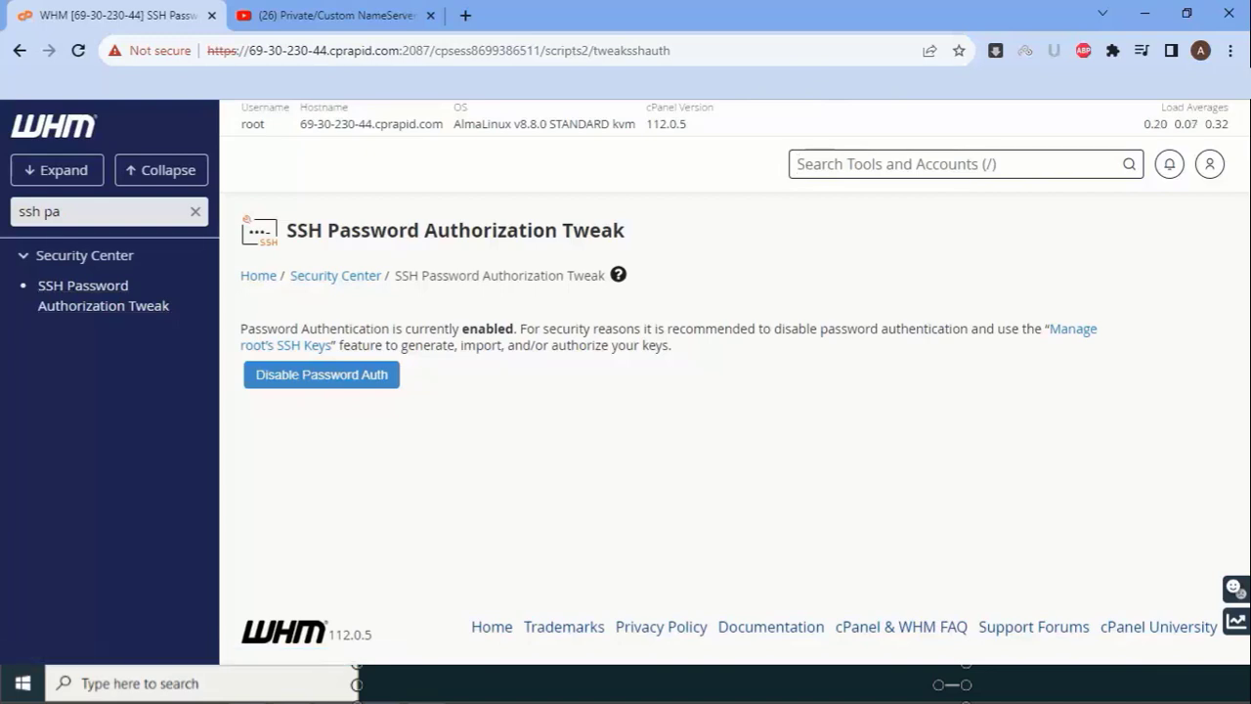
- Search the tools for "ftp server" and open FTP Server Configuration
triple_click(106, 211)
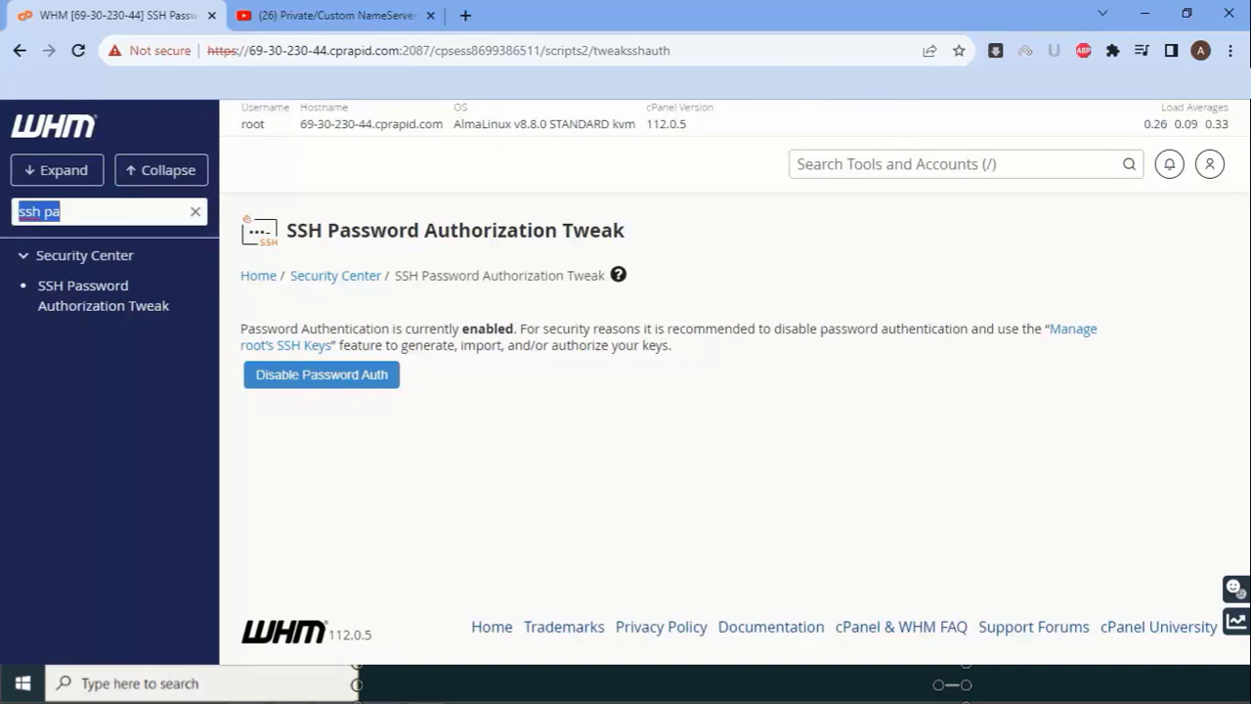
type("ftp server")
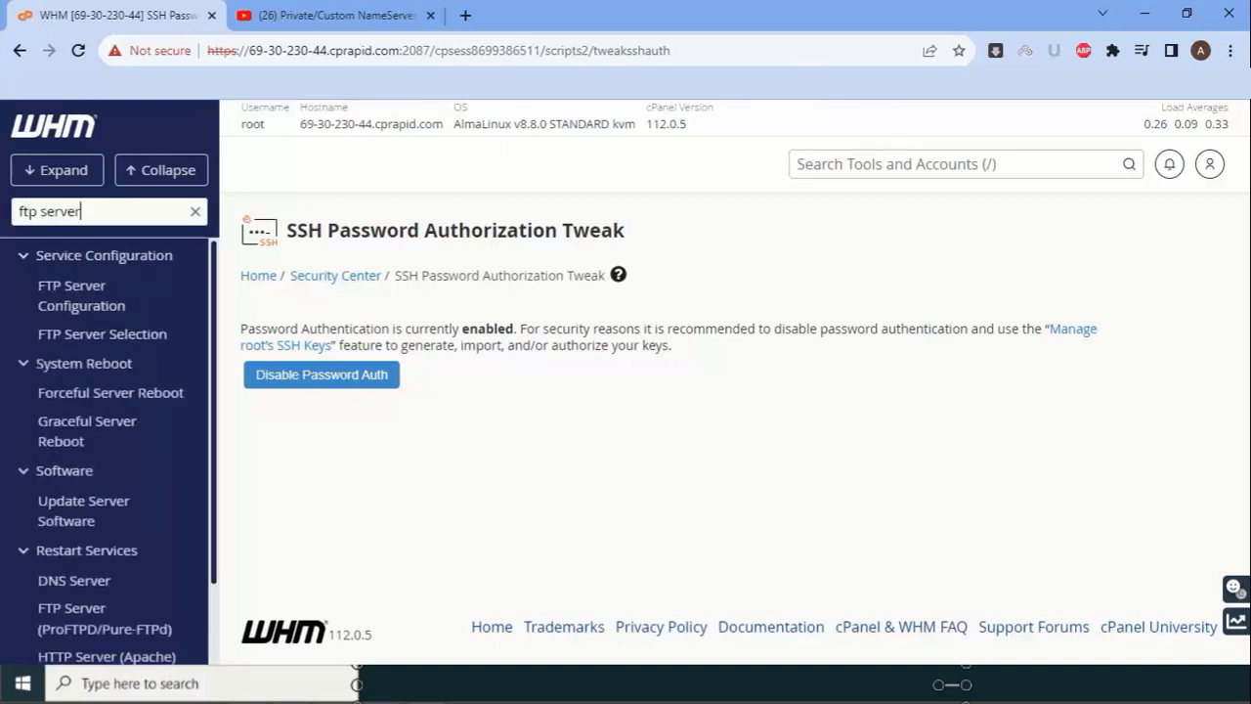
left_click(72, 295)
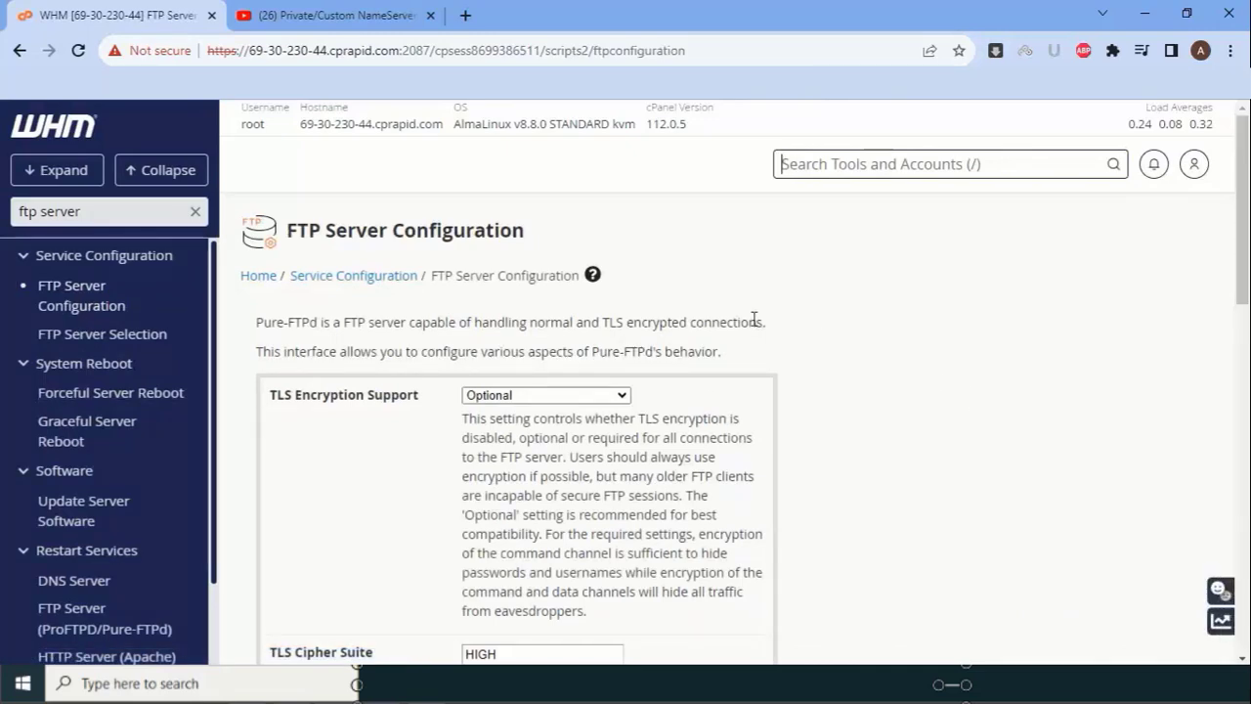
- Set the FTP server's Maximum Idle Time to 35 minutes and the Maximum Load for Anonymous Downloads to 2
scroll(827, 355, "down", 8)
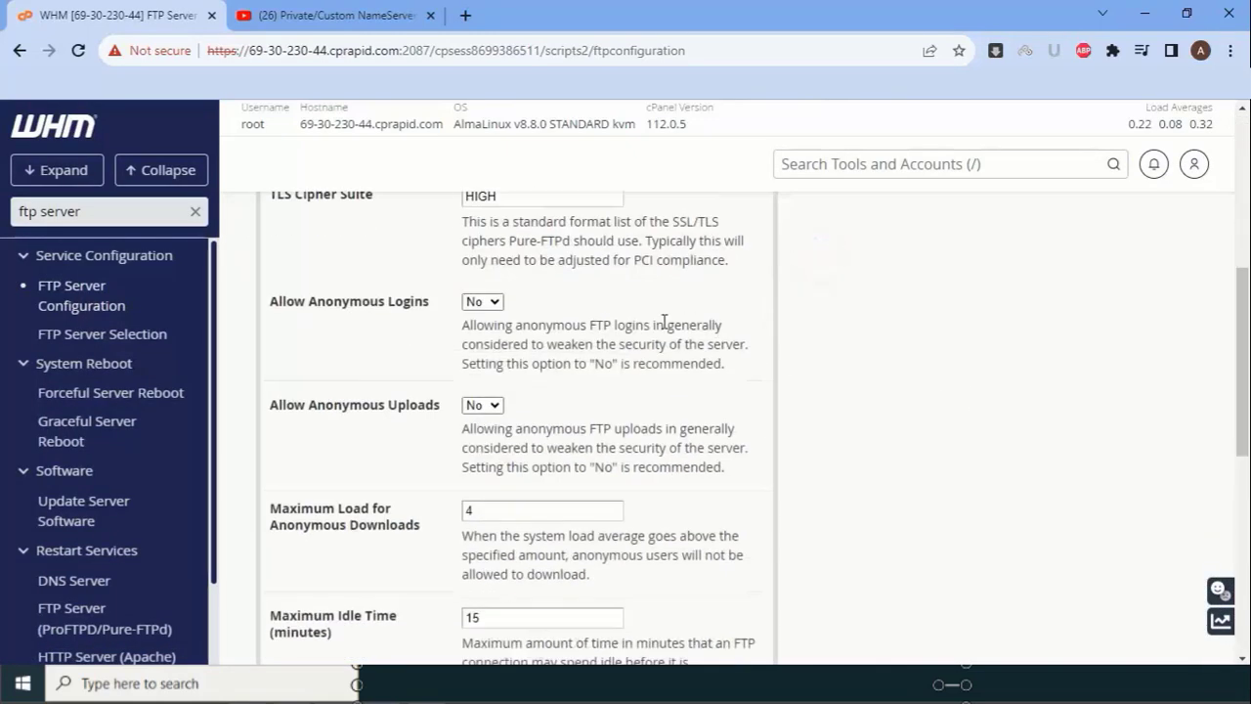
scroll(663, 321, "down", 3)
scroll(671, 411, "up", 4)
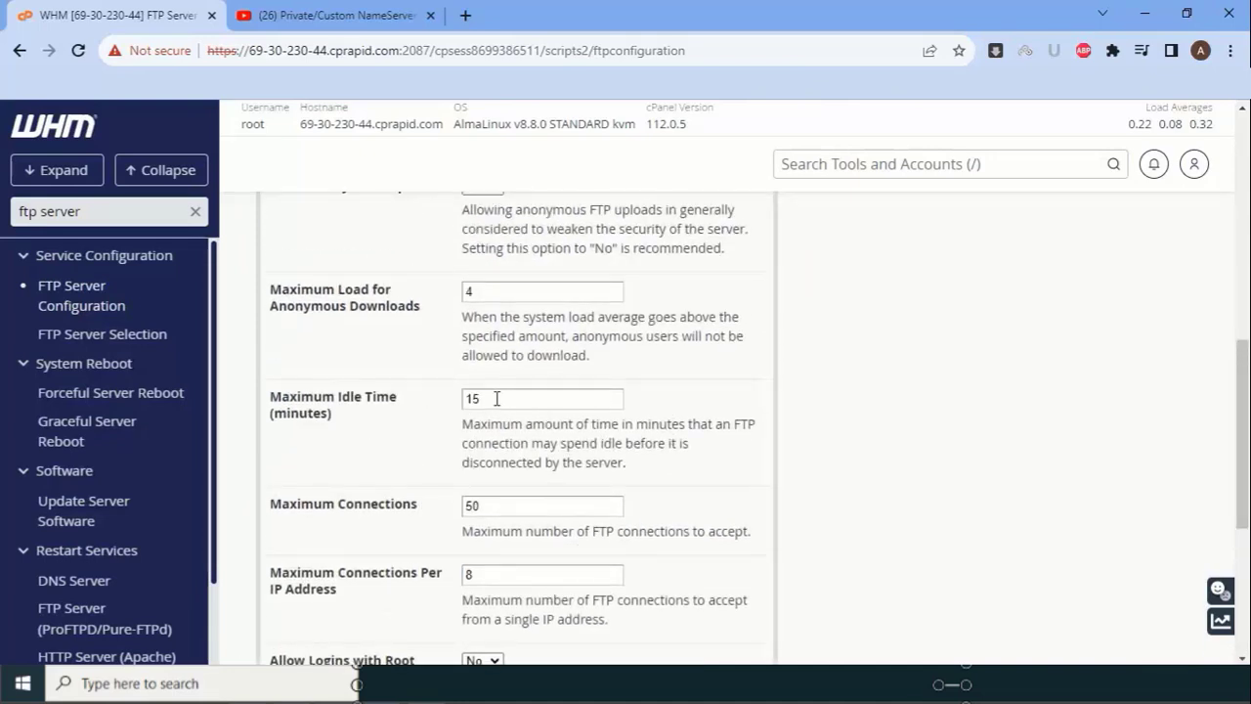
left_click_drag(497, 398, 399, 399)
type("35")
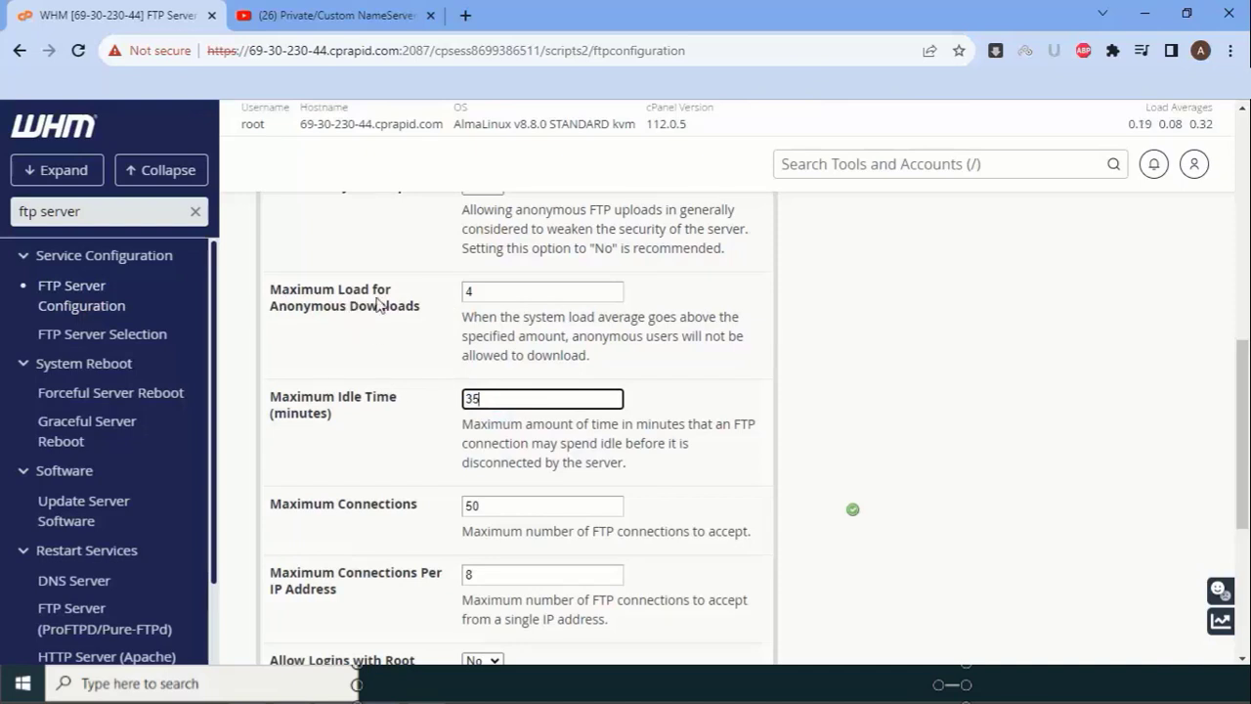
double_click(503, 291)
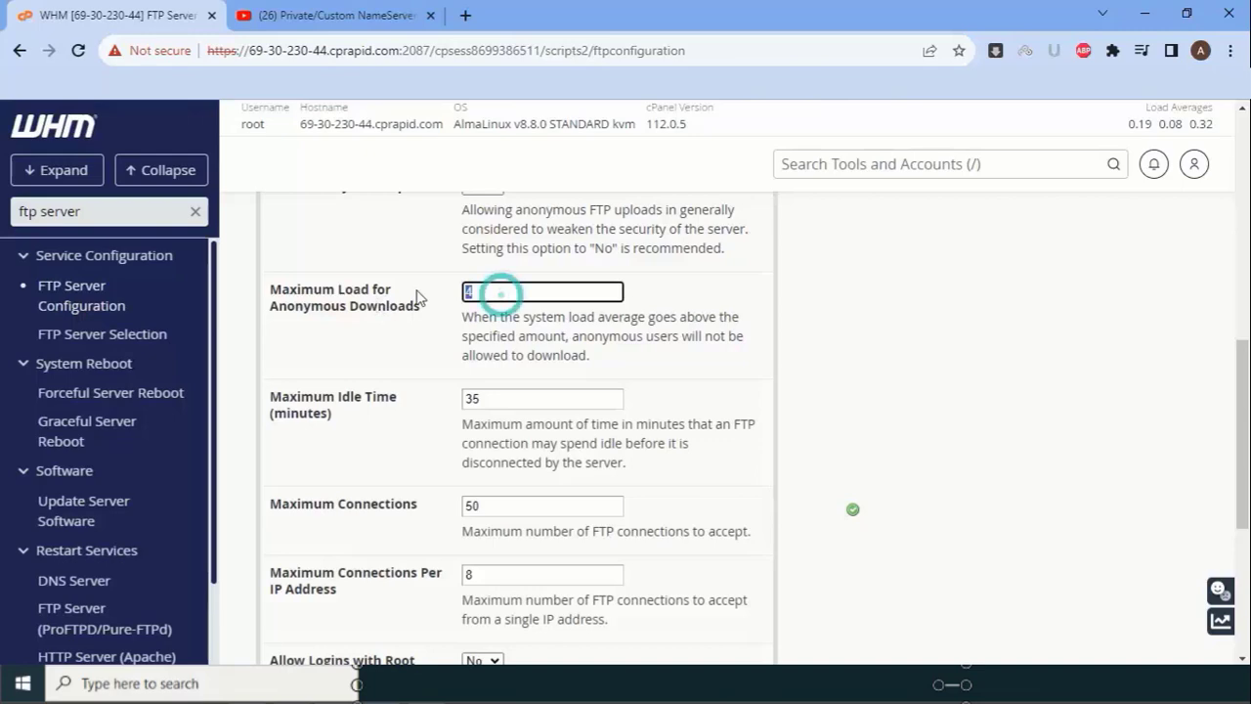
type("21")
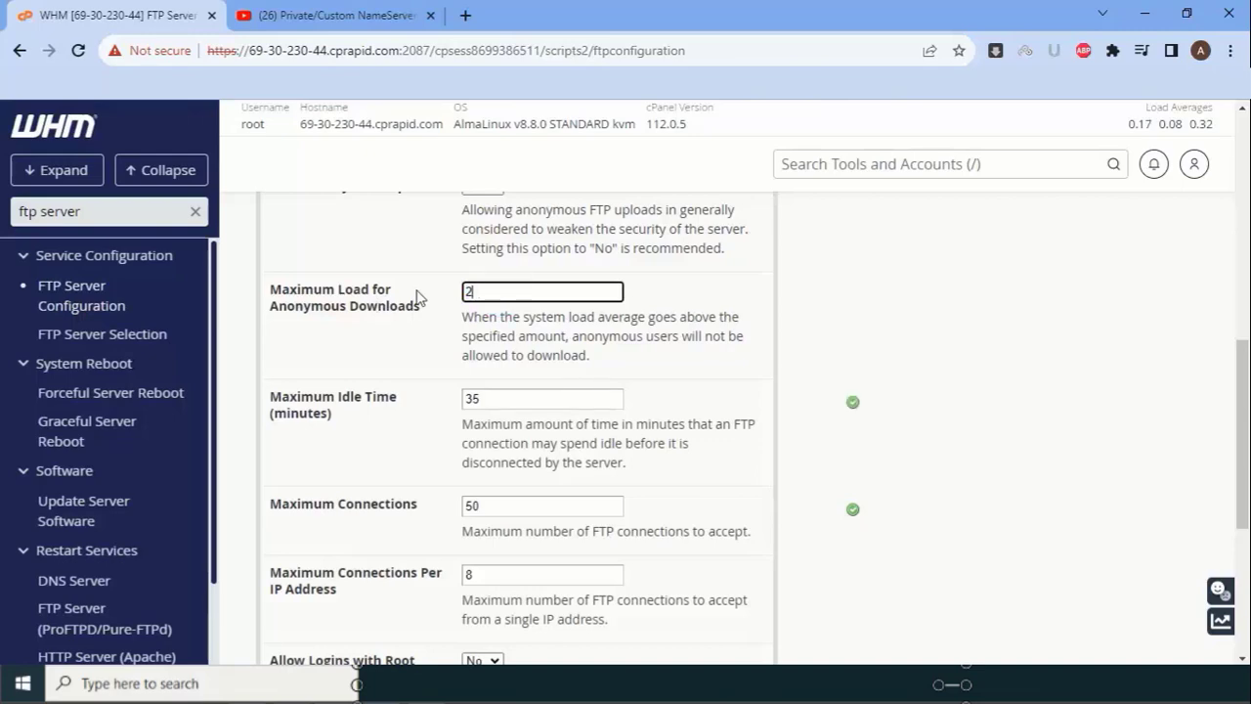
left_click(909, 259)
- Review the remaining FTP server options, including connection limits and root password logins, and save the configuration
scroll(870, 296, "up", 4)
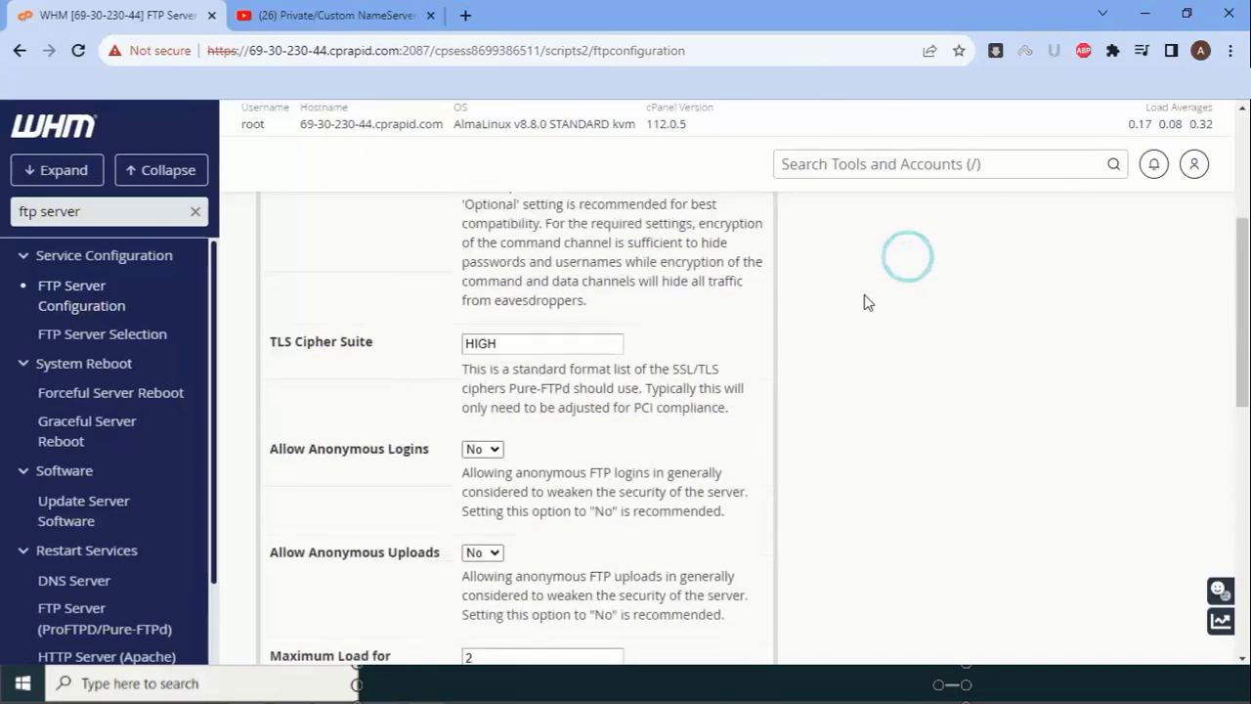
scroll(802, 305, "down", 8)
scroll(553, 440, "up", 1)
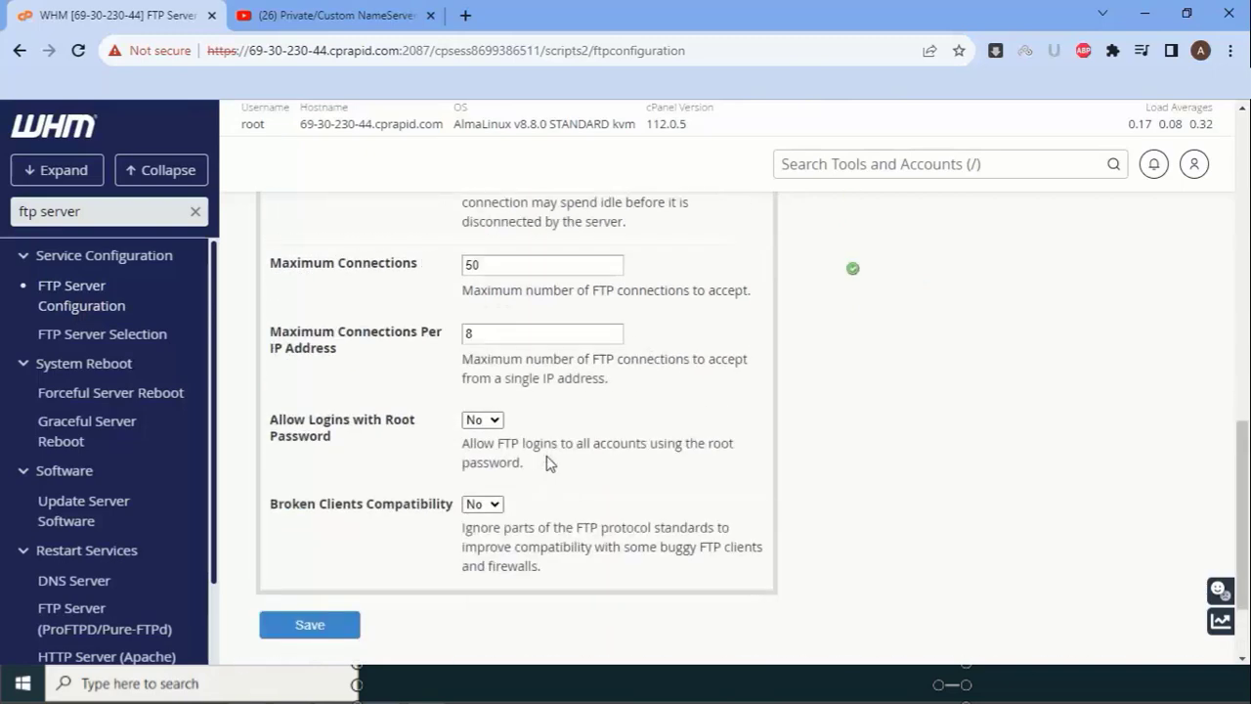
scroll(548, 454, "up", 2)
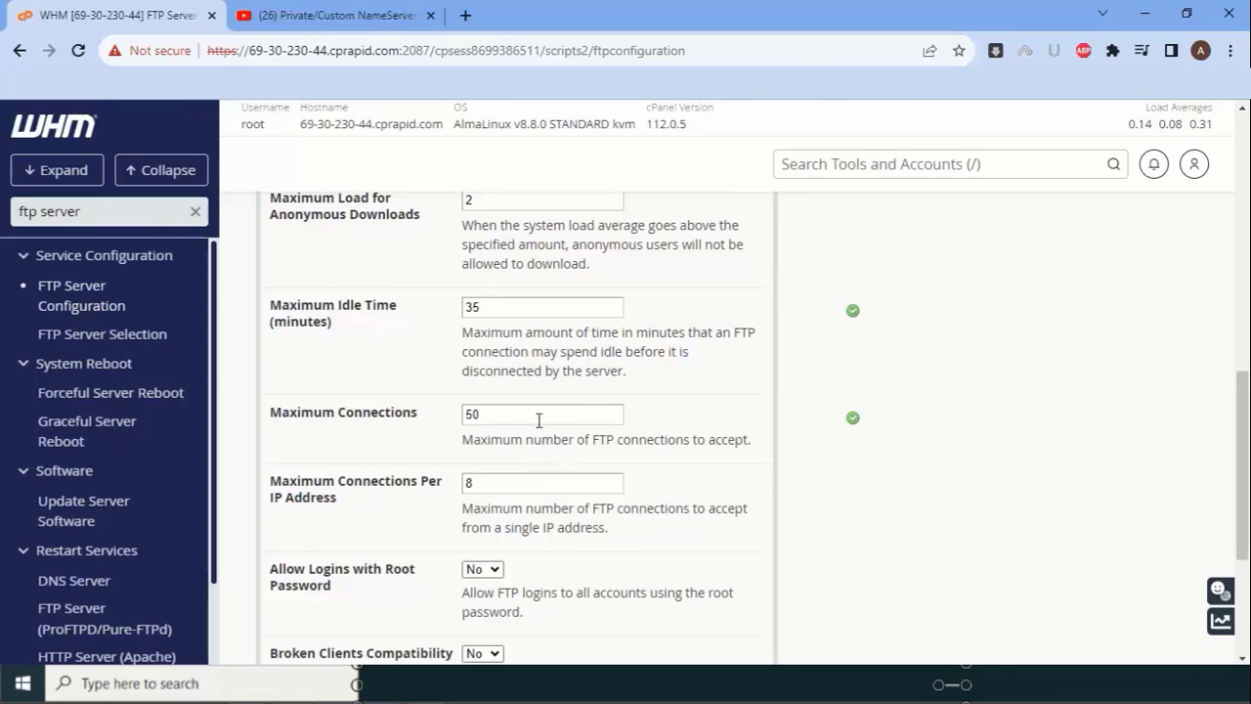
scroll(539, 420, "down", 3)
left_click(309, 499)
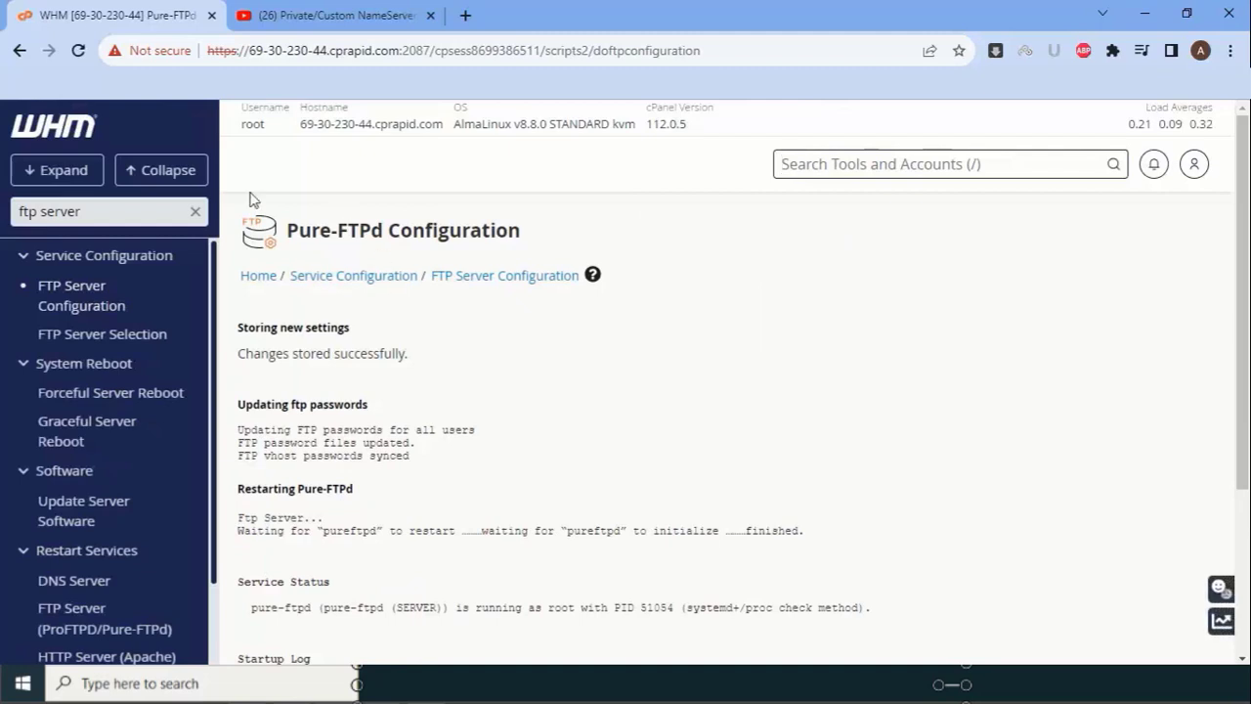
- Search the tools for "greylisting", open the Greylisting page and turn Greylisting on
triple_click(105, 210)
type("greyl")
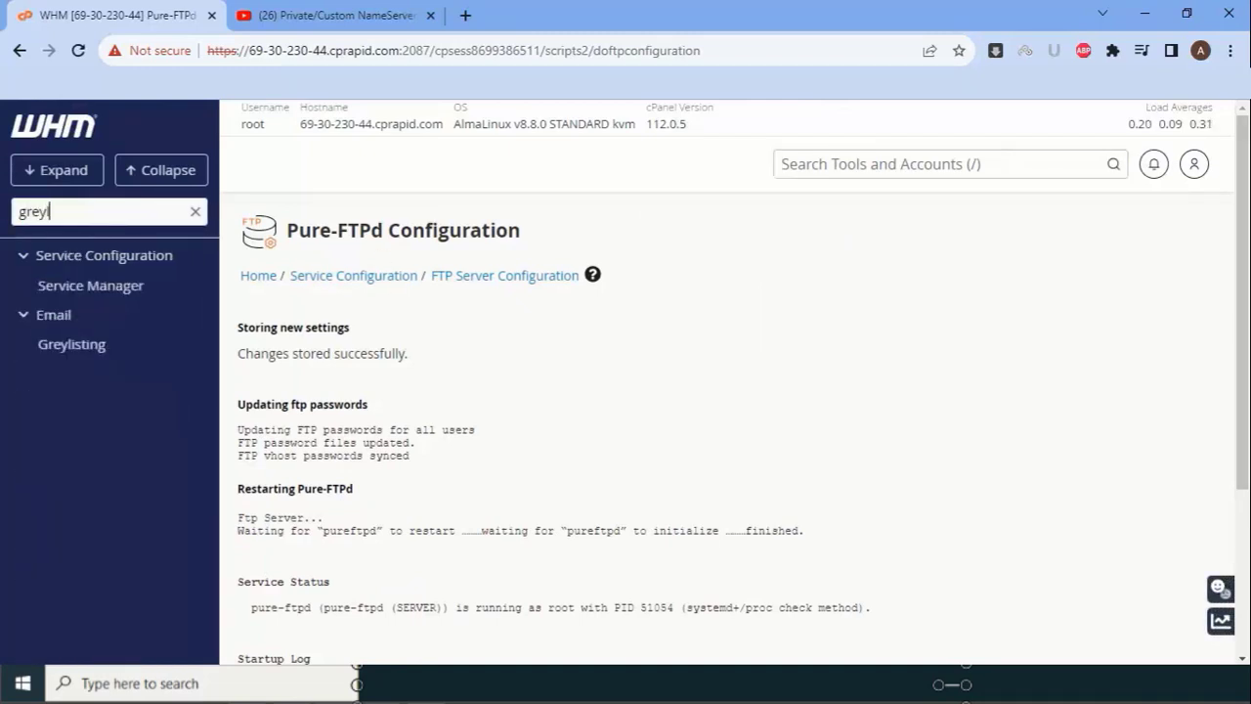
type("isting")
key("Tab")
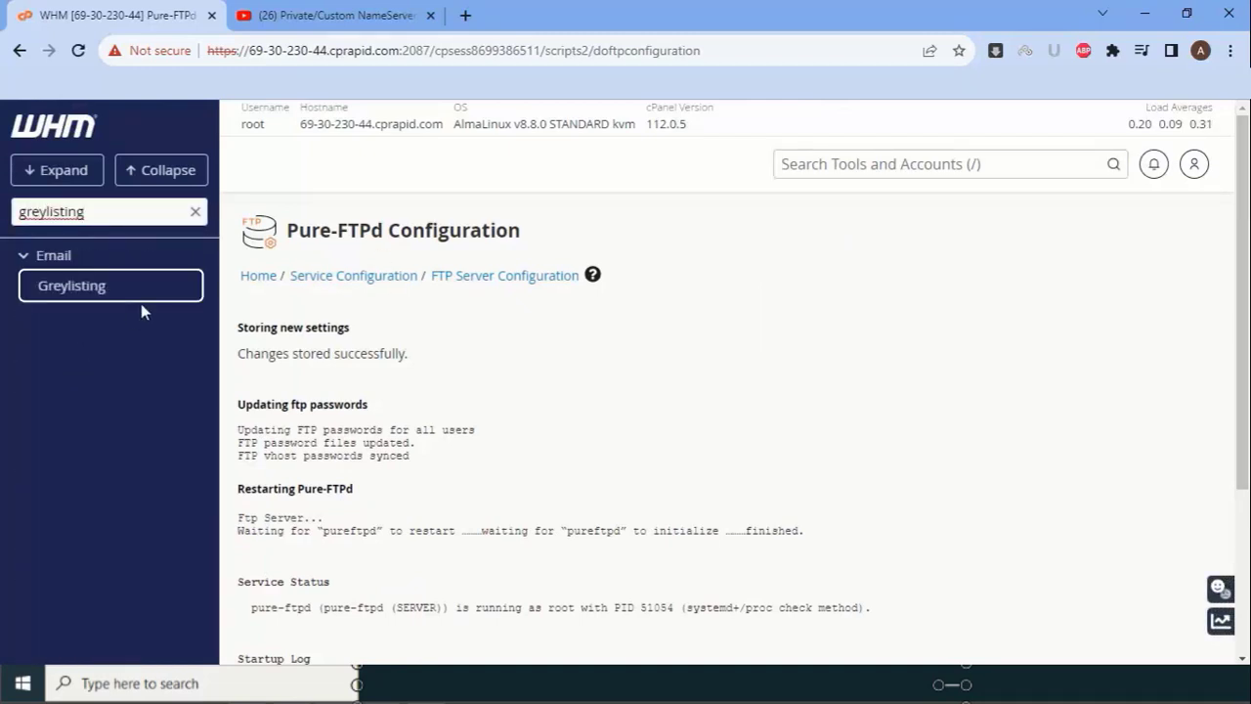
left_click(93, 287)
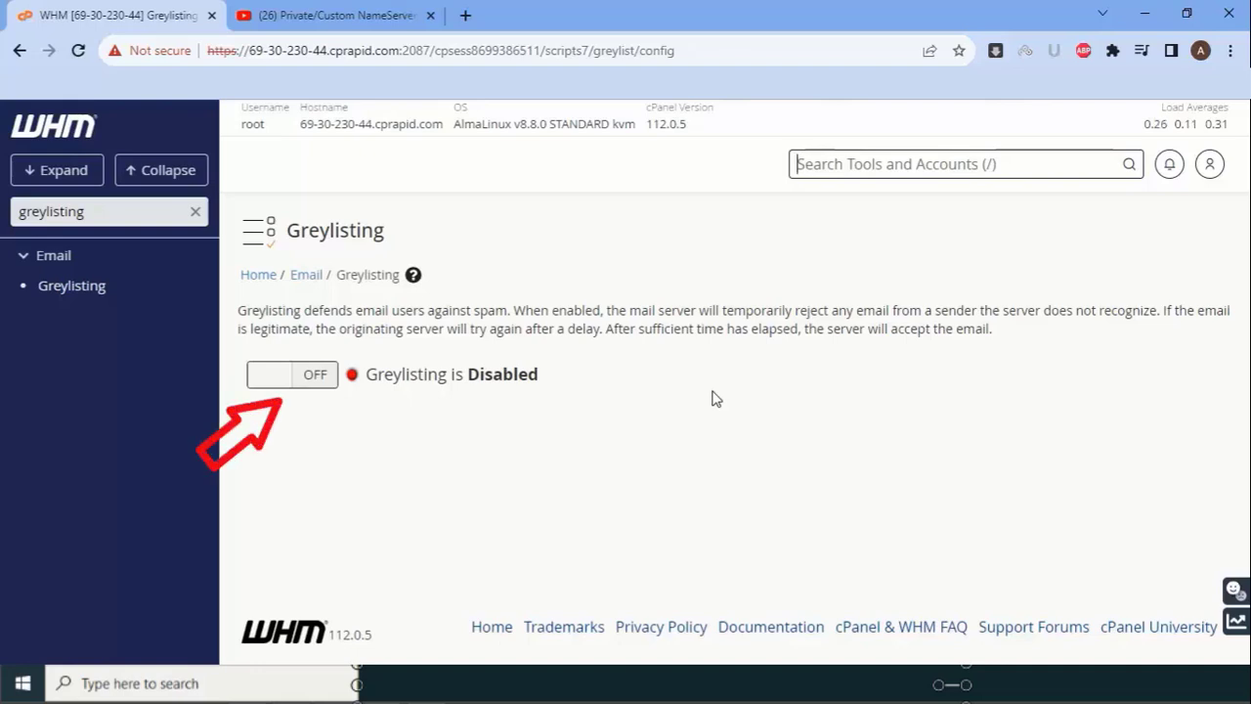
left_click(299, 382)
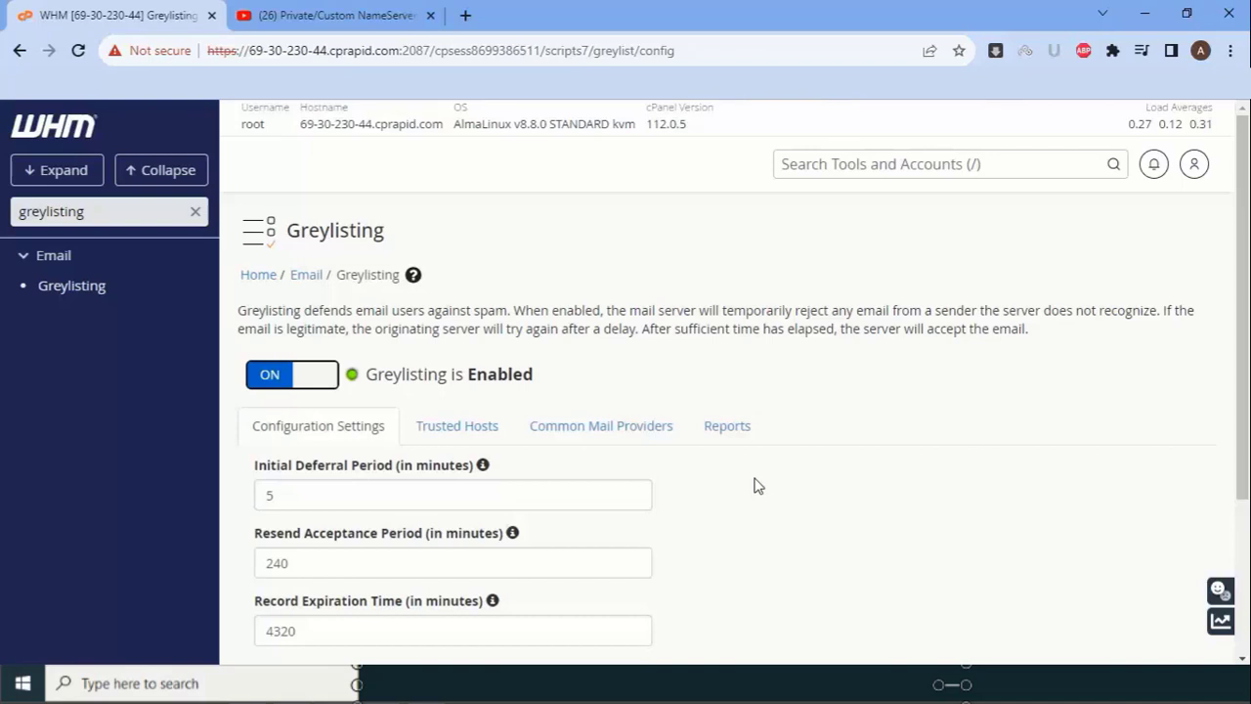
- Review Greylisting's configuration settings, Trusted Hosts, Common Mail Providers and Reports, dismissing the neighboring IP notification without hiding it permanently
scroll(475, 341, "down", 2)
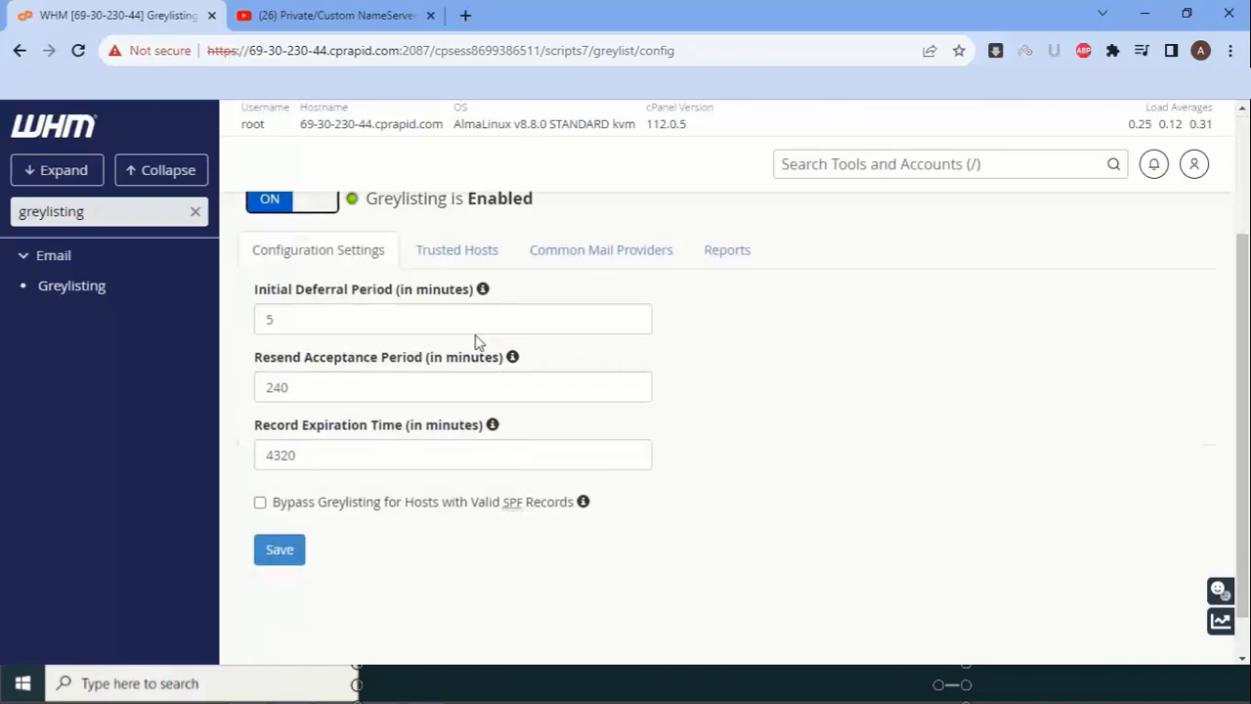
left_click(434, 246)
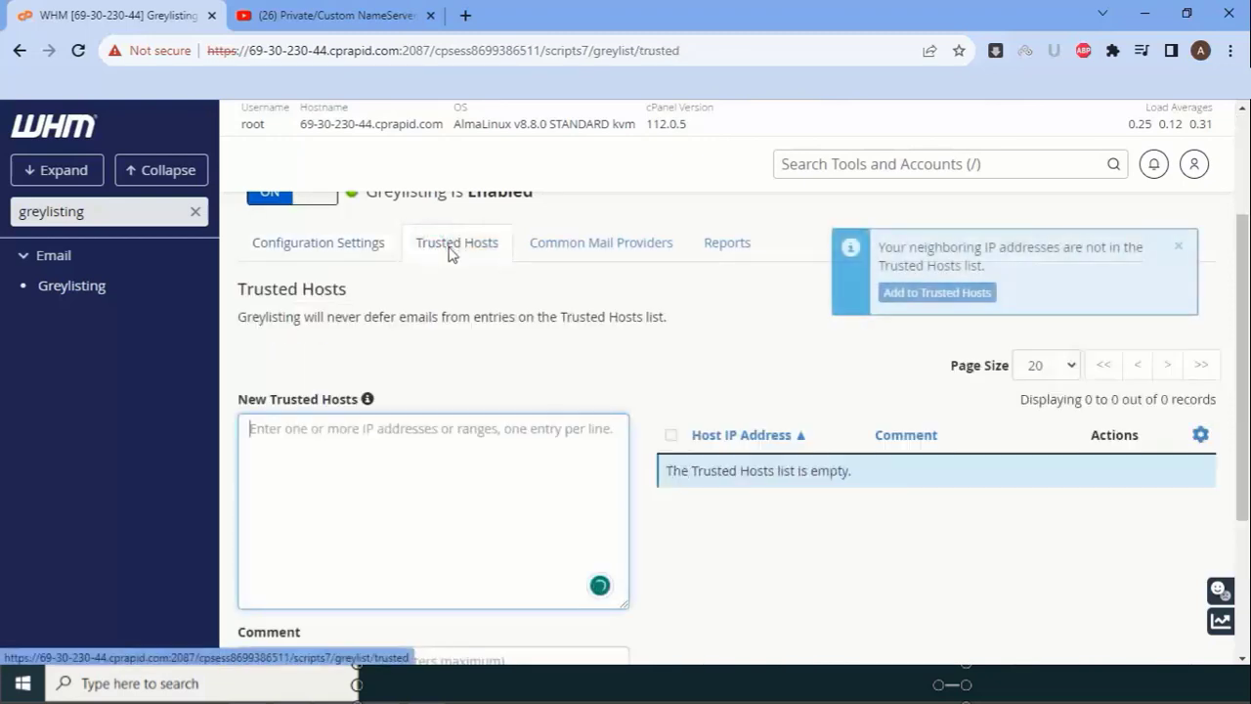
left_click(604, 245)
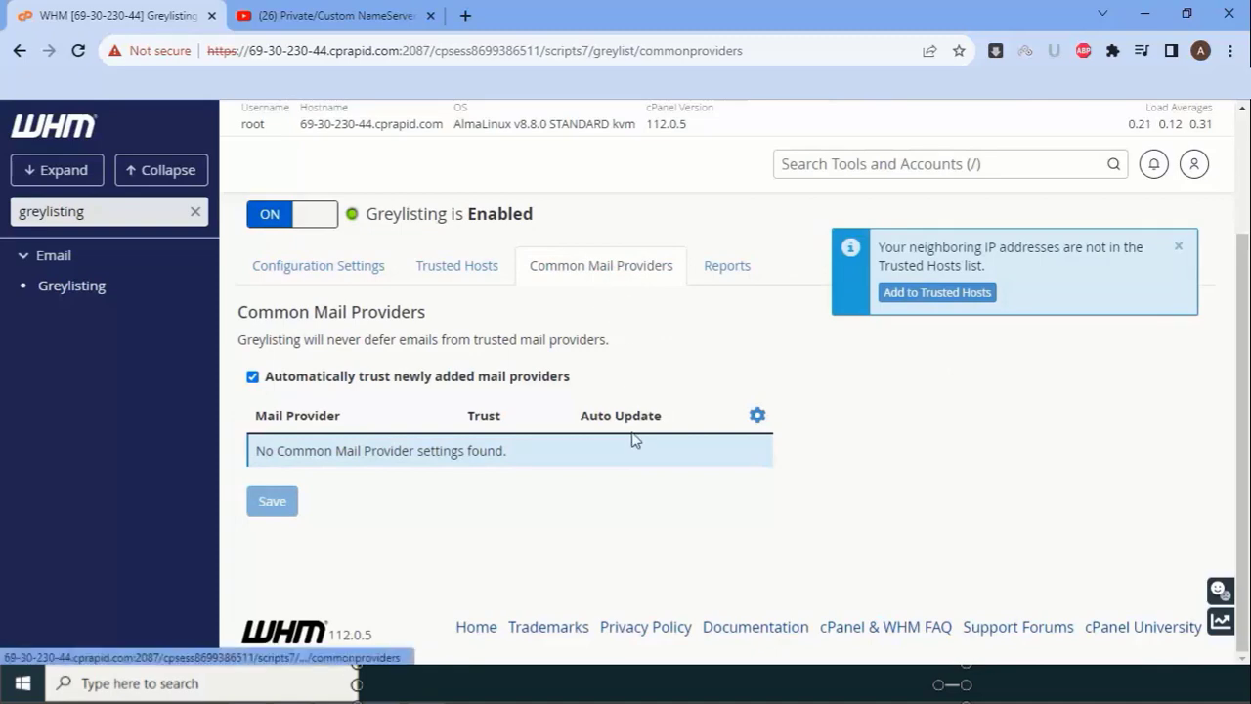
left_click(1179, 247)
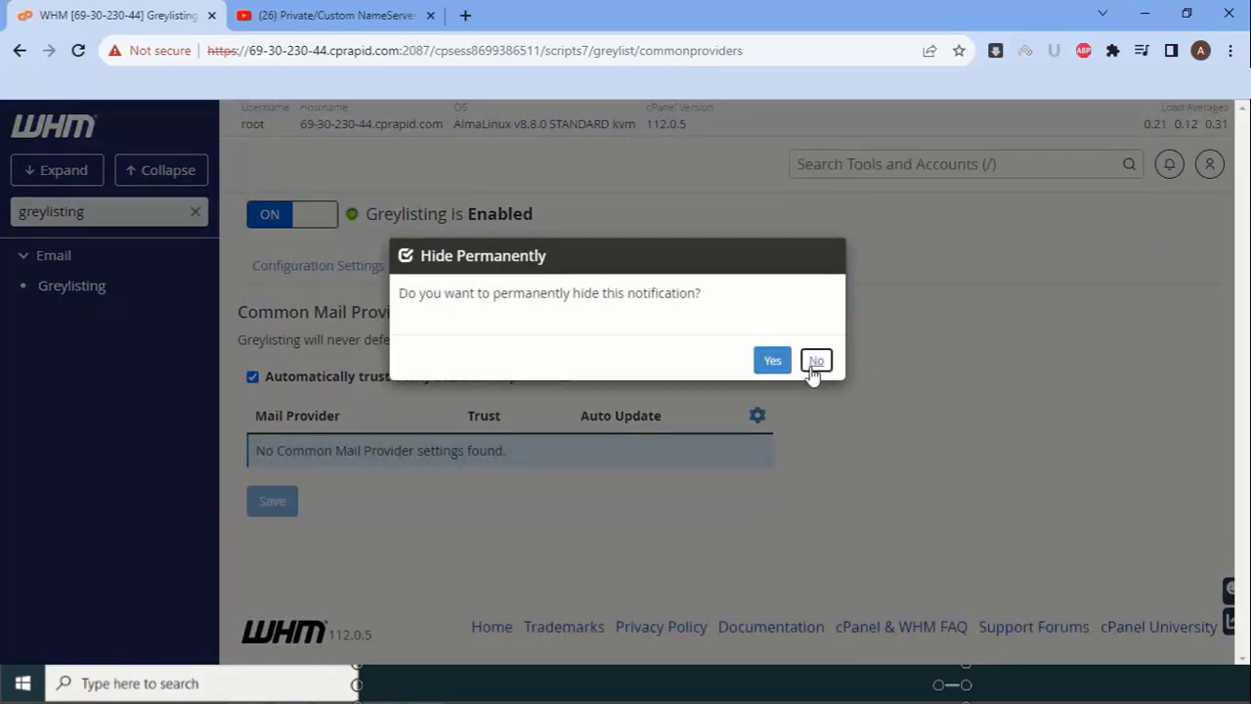
left_click(815, 361)
left_click(741, 266)
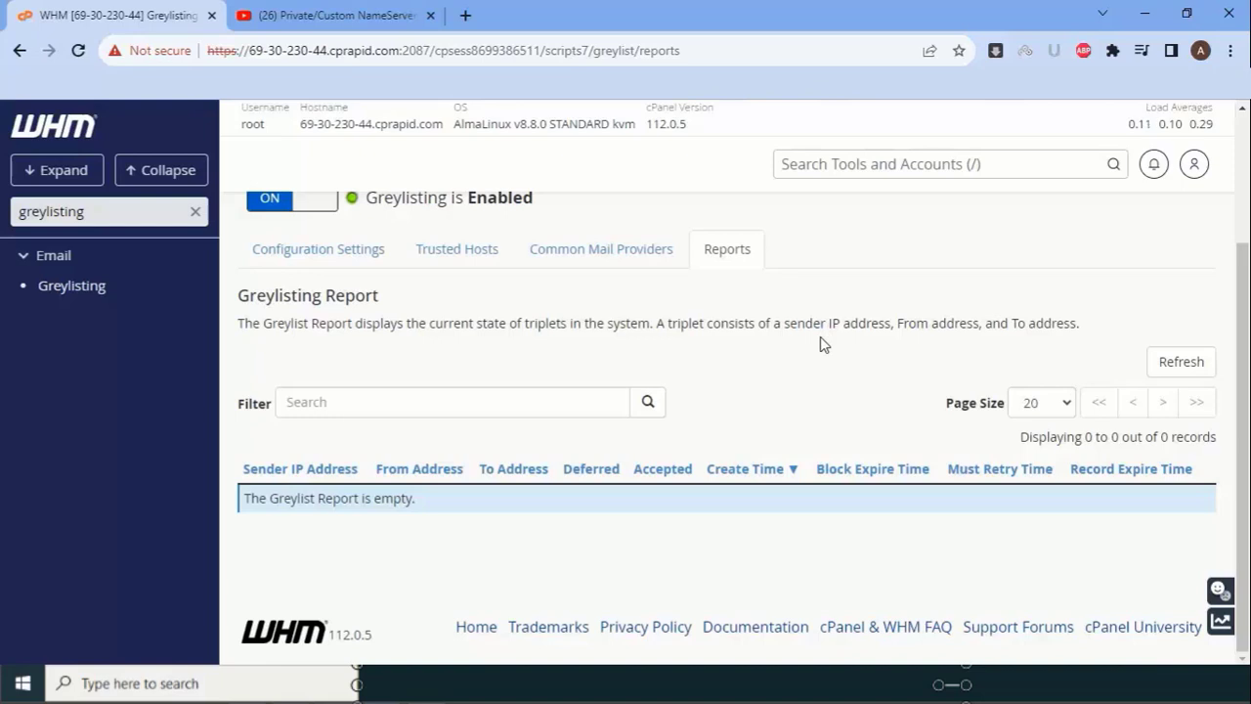
scroll(431, 294, "up", 2)
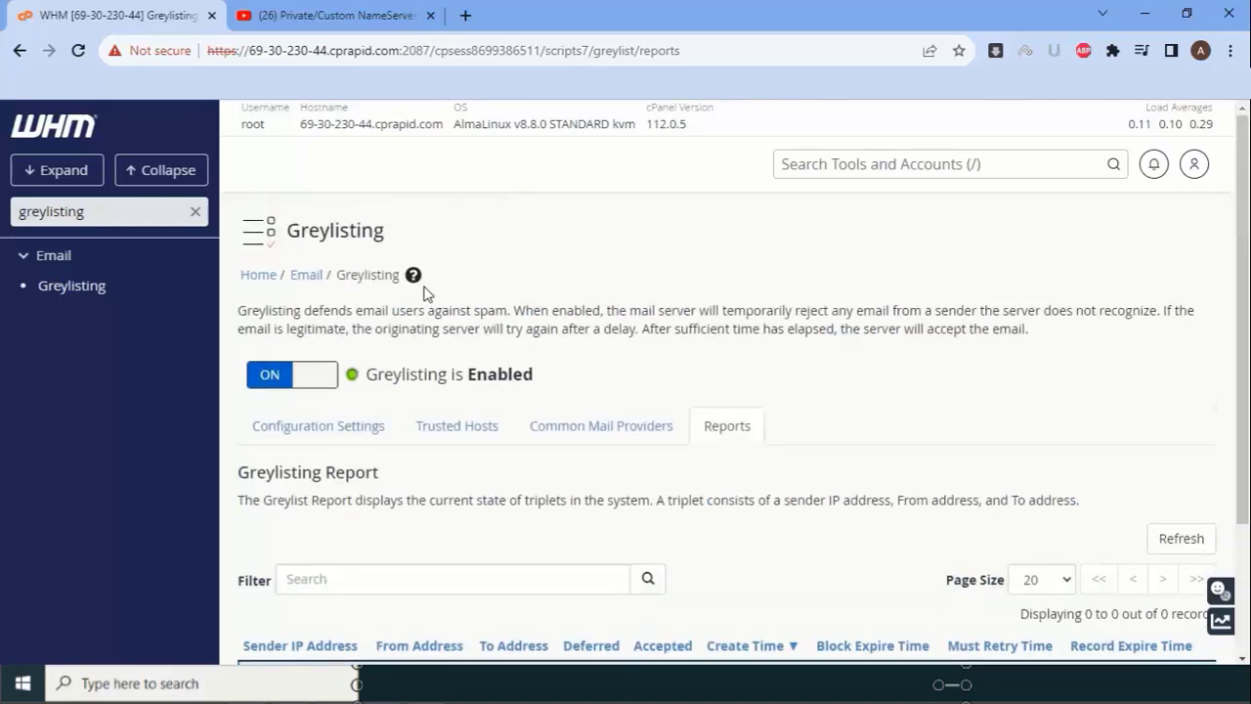
triple_click(569, 370)
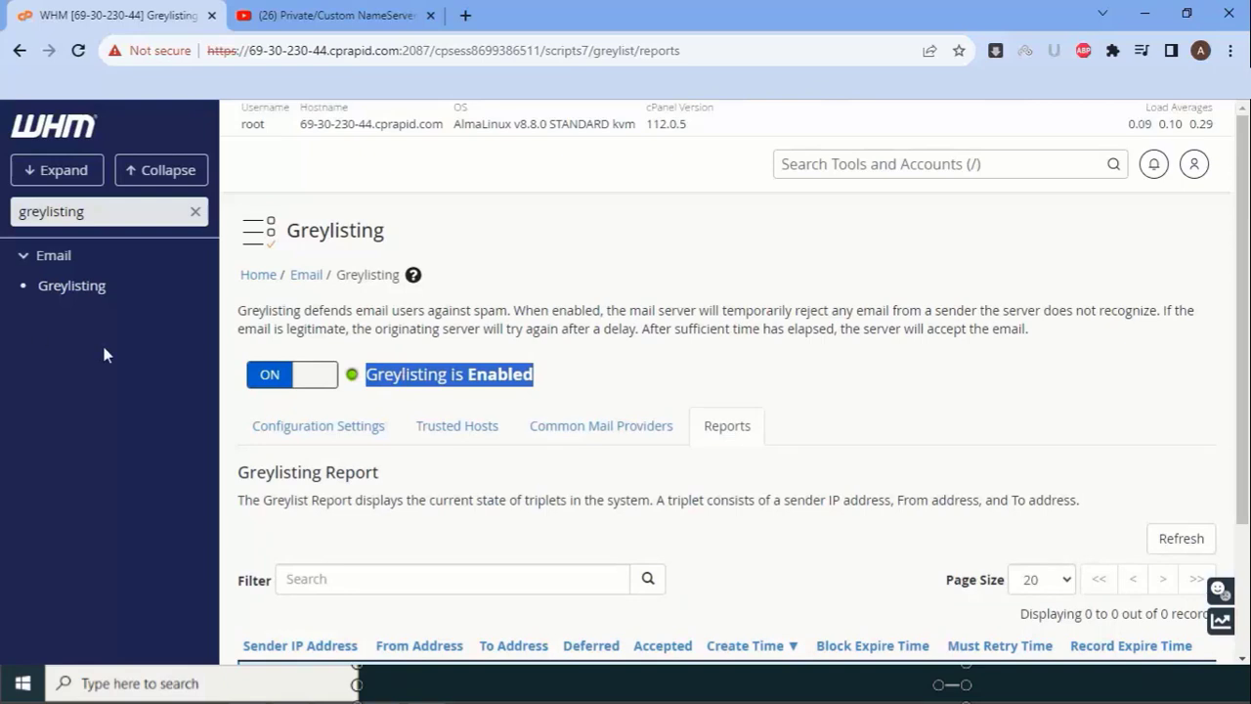
- Search the tools for "backgroun" and open Background Process Killer under System Health
double_click(84, 212)
type("backgroun")
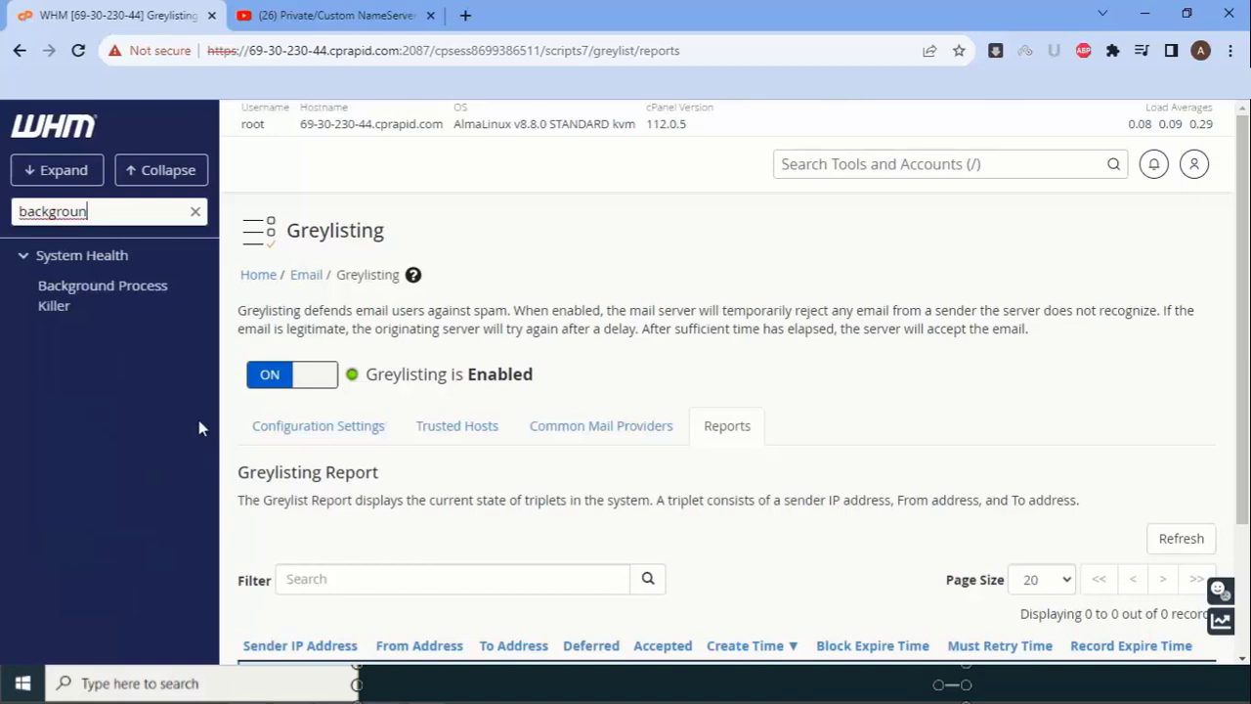
left_click(127, 289)
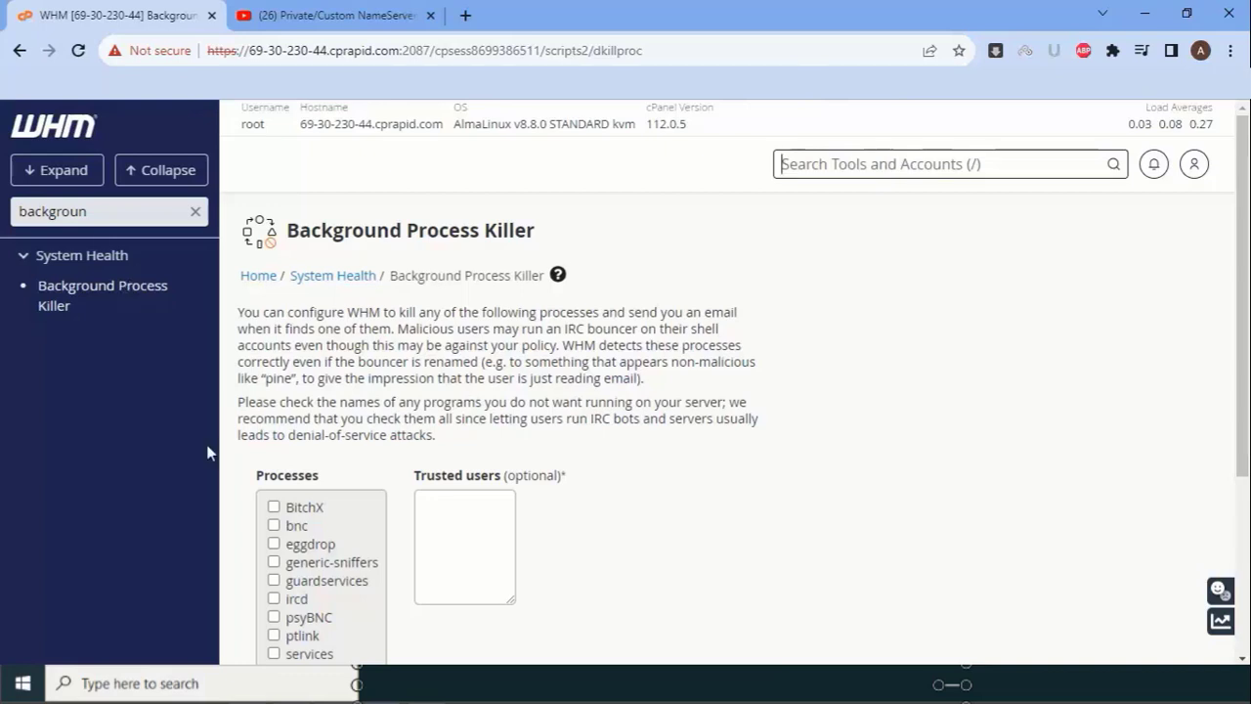
- Select all nine listed processes, from BitchX through services, for the Background Process Killer and save the selection
scroll(294, 440, "down", 2)
left_click(273, 323)
left_click(274, 342)
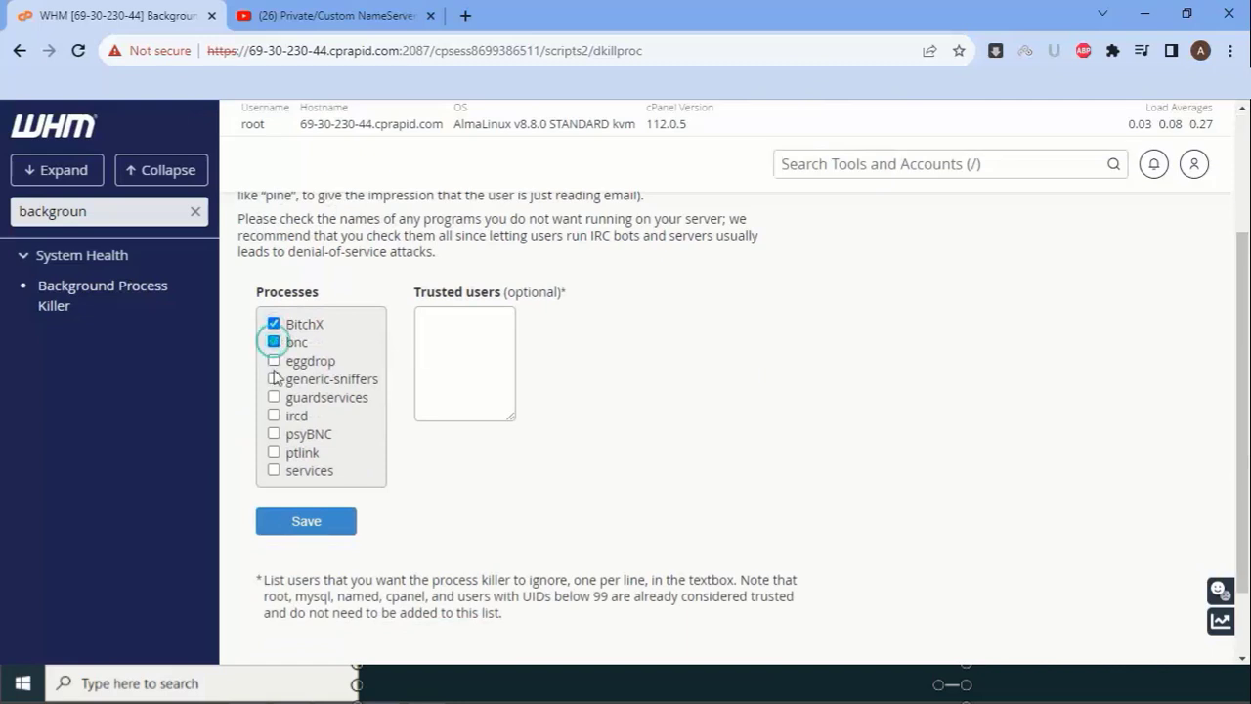
left_click(274, 359)
left_click(274, 379)
left_click(274, 397)
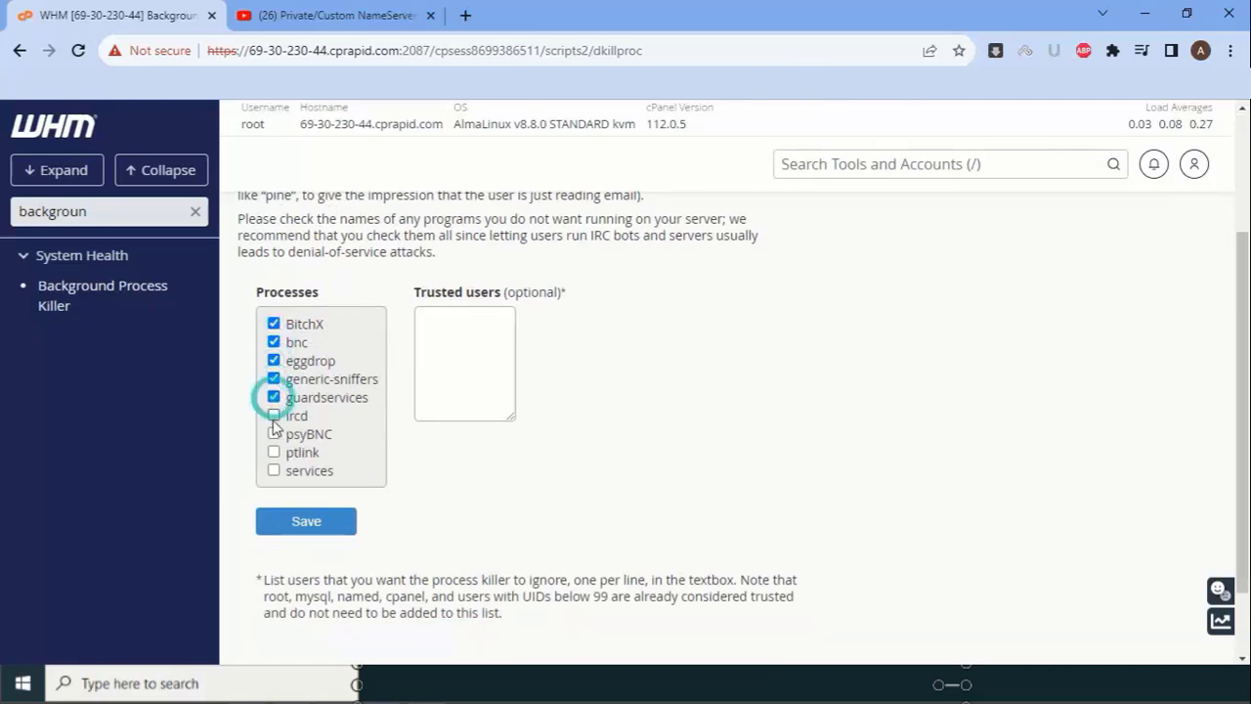
left_click(273, 415)
left_click(273, 434)
left_click(274, 451)
left_click(274, 470)
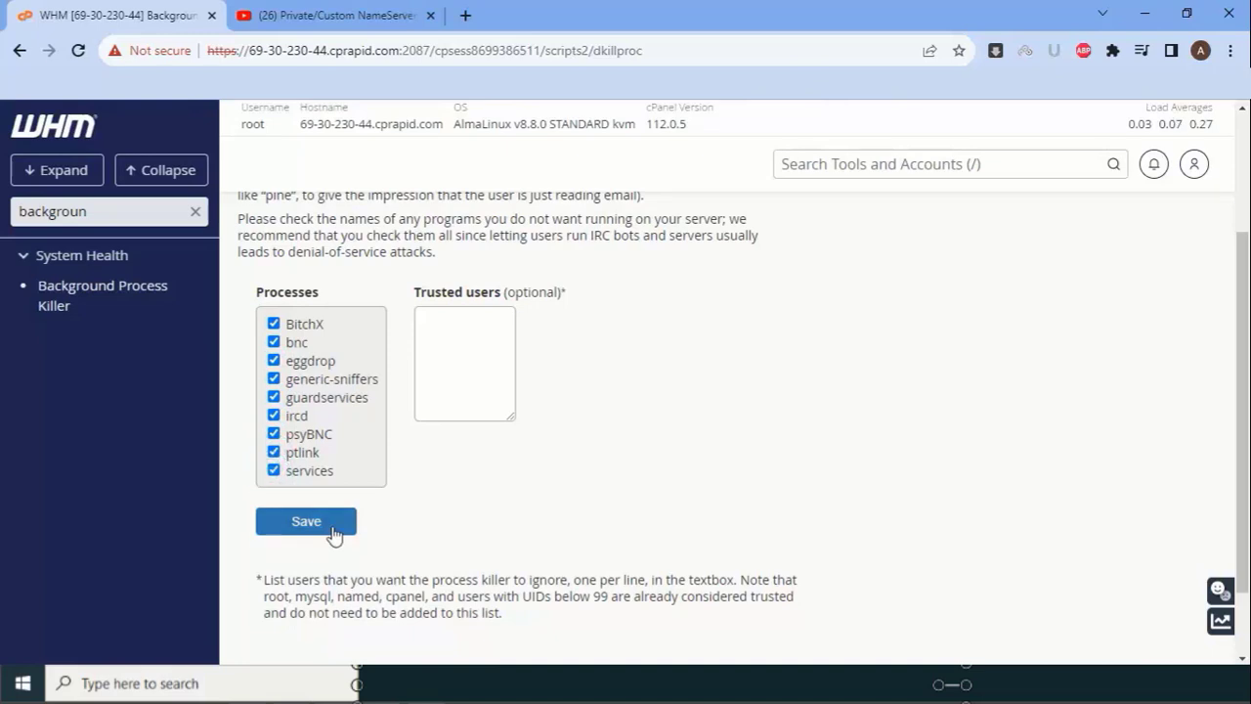
left_click(334, 532)
- Search the tools for "auto ssl" and open Manage AutoSSL under SSL/TLS
type("auto ssl")
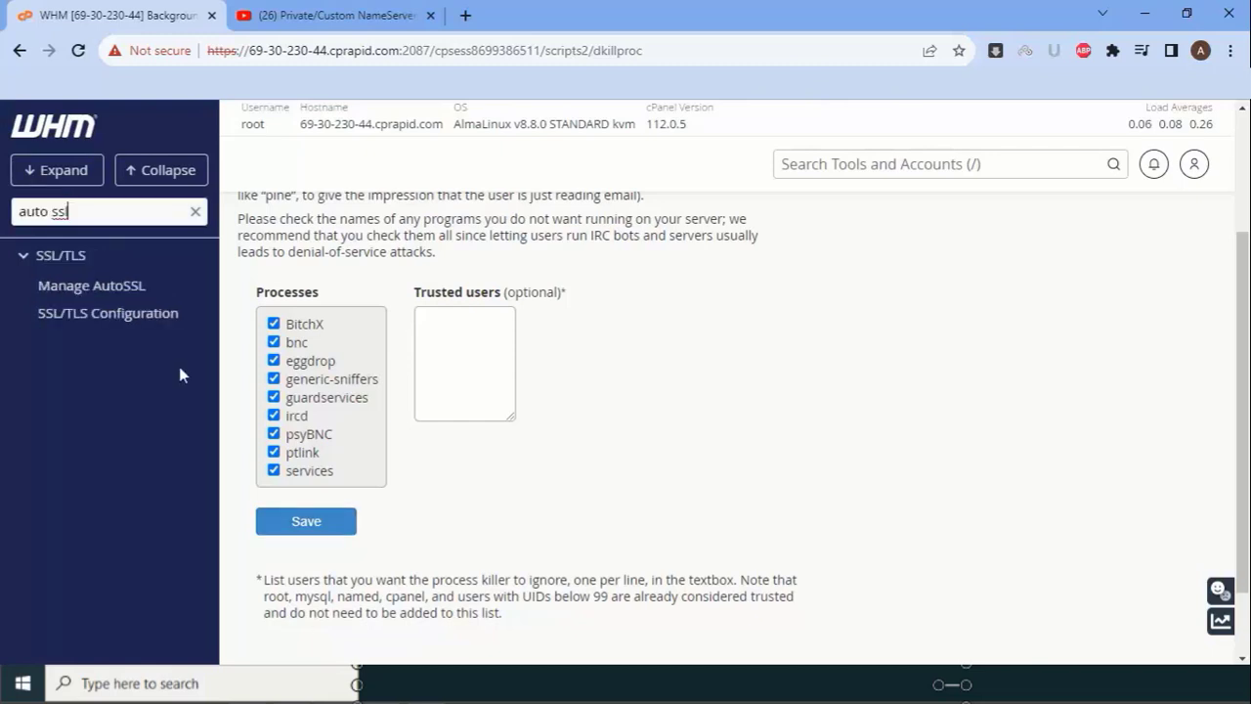
left_click(70, 289)
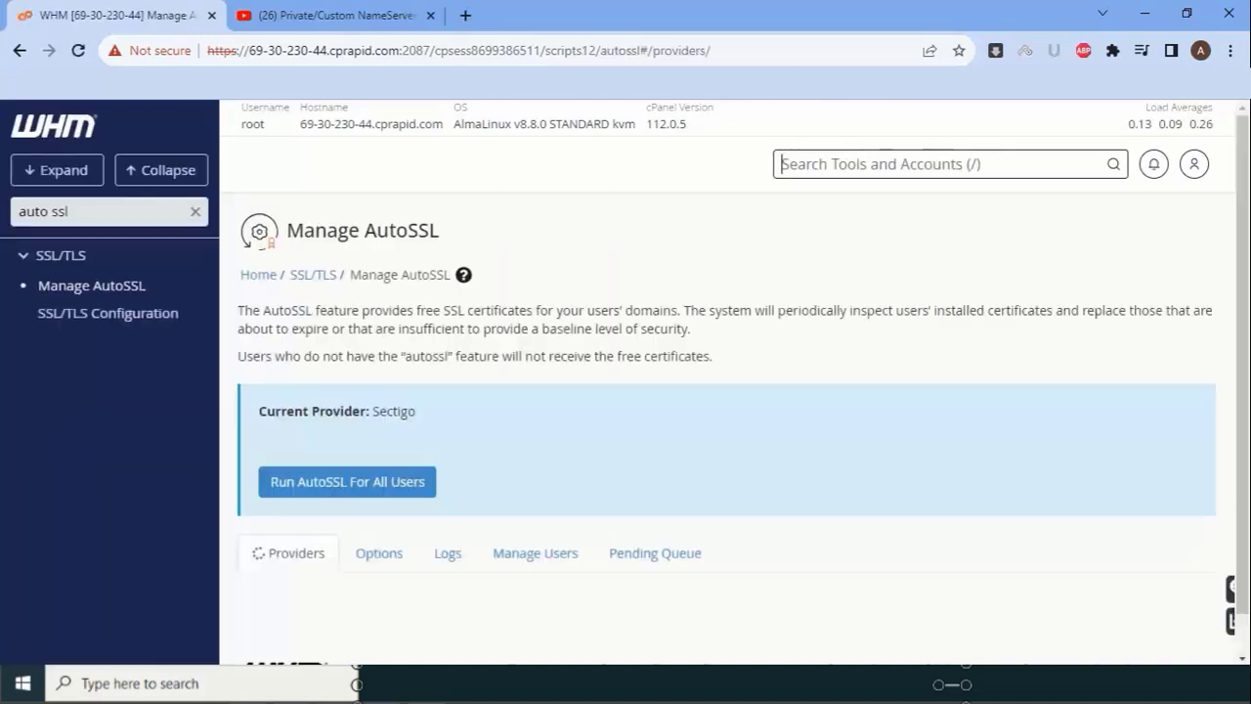
- Set the AutoSSL provider to Let's Encrypt, agree to its terms of service, choose to recreate the current registration, and save
scroll(587, 411, "down", 3)
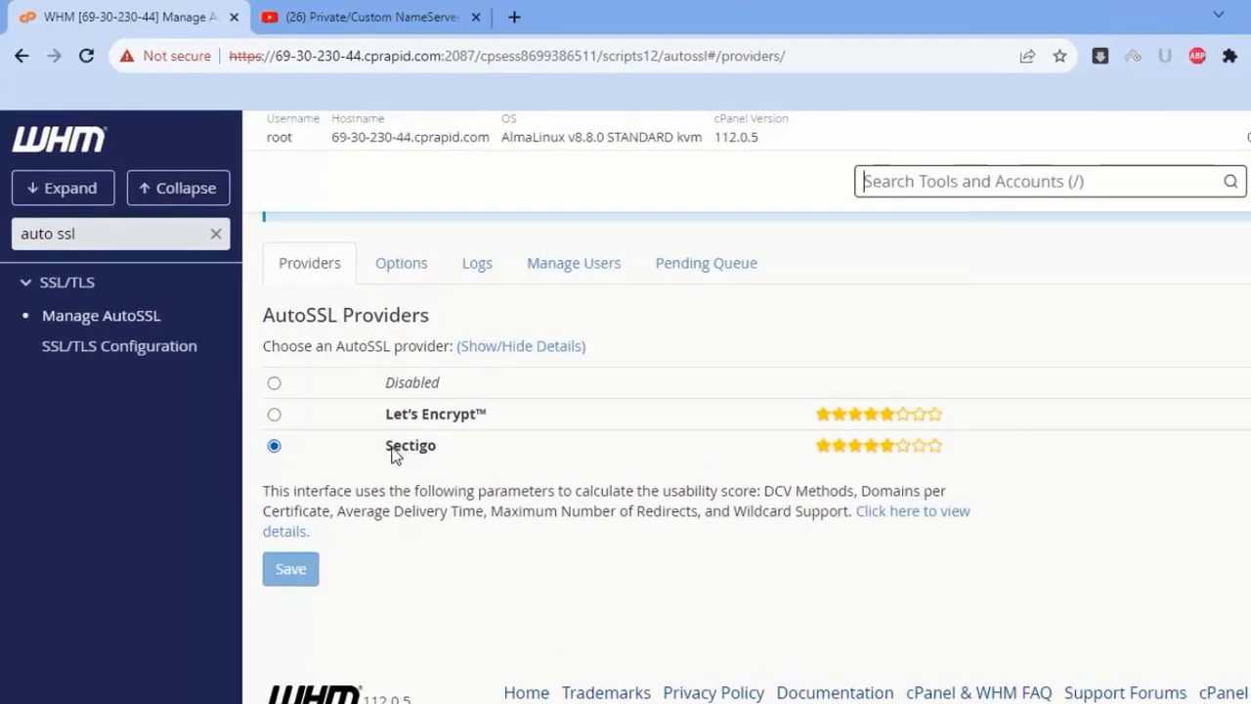
left_click(274, 415)
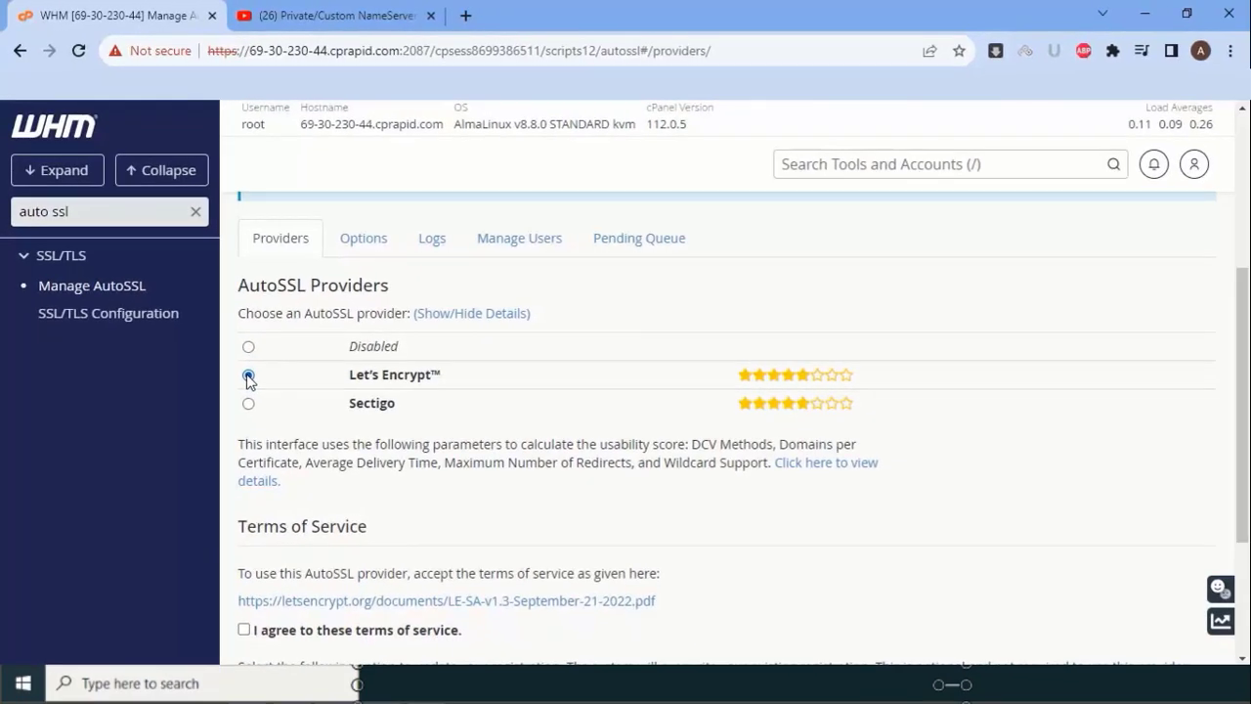
scroll(248, 379, "down", 3)
left_click(245, 406)
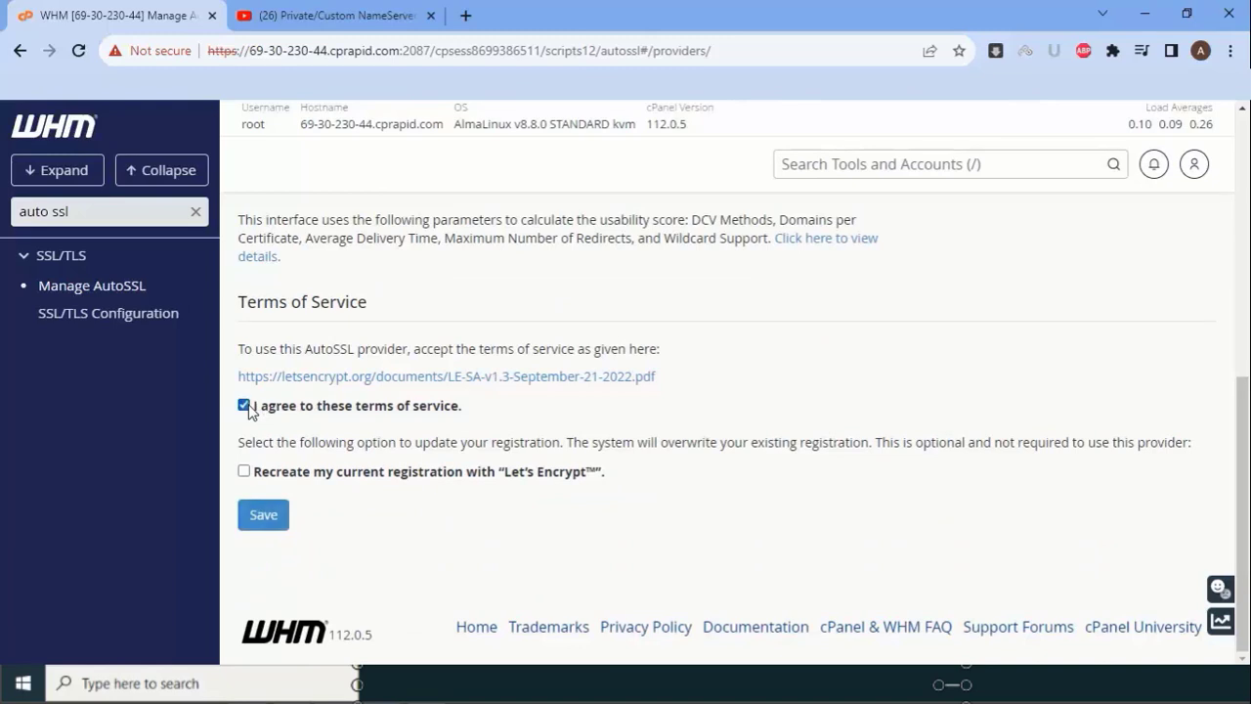
left_click(245, 471)
left_click(263, 514)
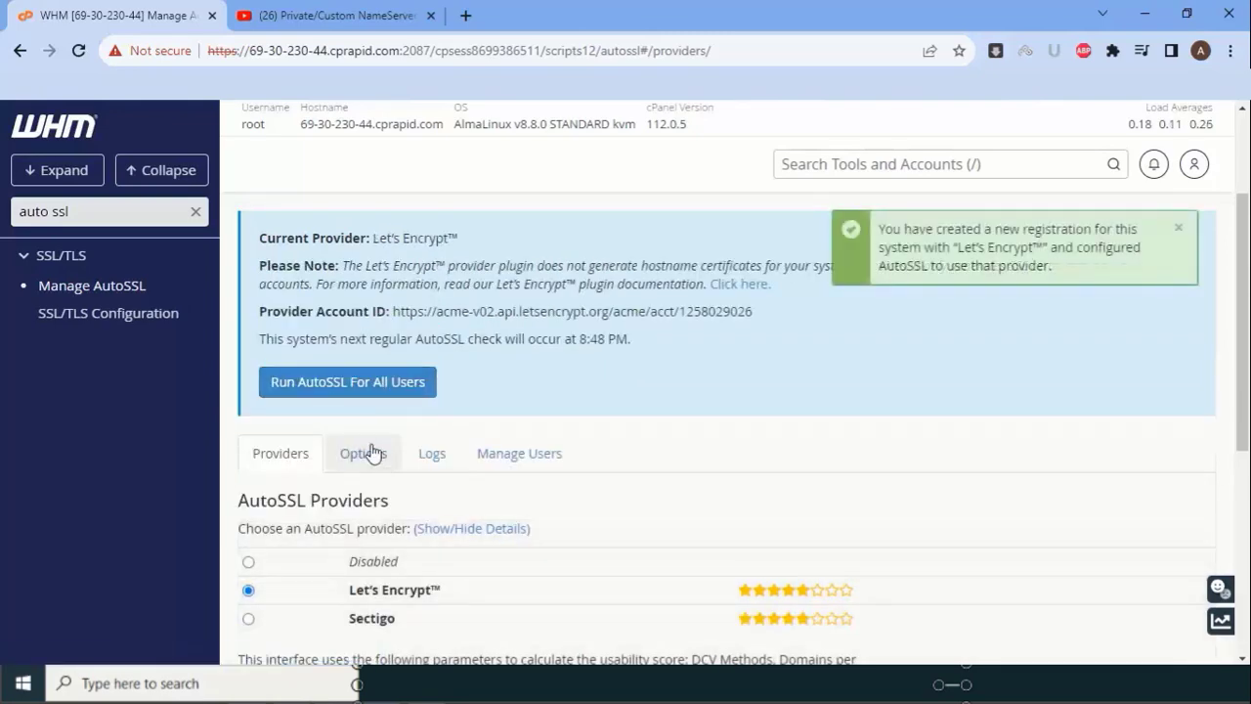
- Review AutoSSL's notification and certificate replacement options, Logs and Manage Users, return to the options, and clear the tool search
left_click(372, 452)
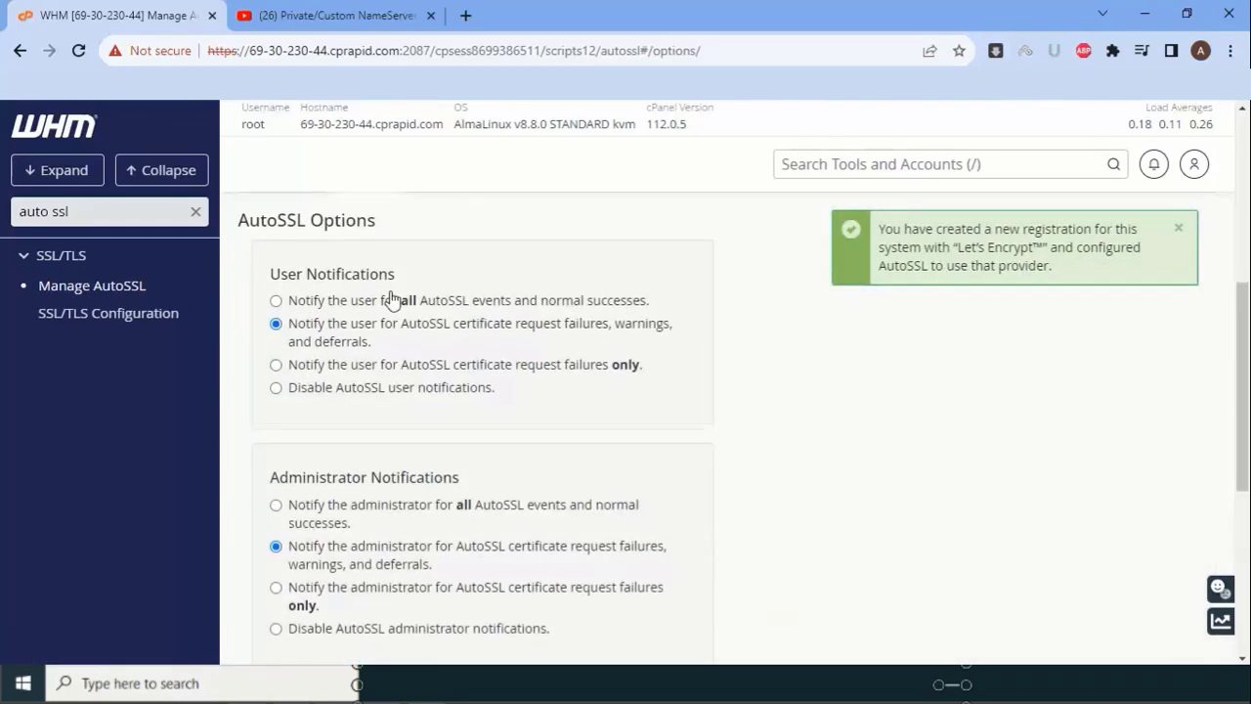
scroll(391, 301, "down", 5)
scroll(415, 460, "up", 2)
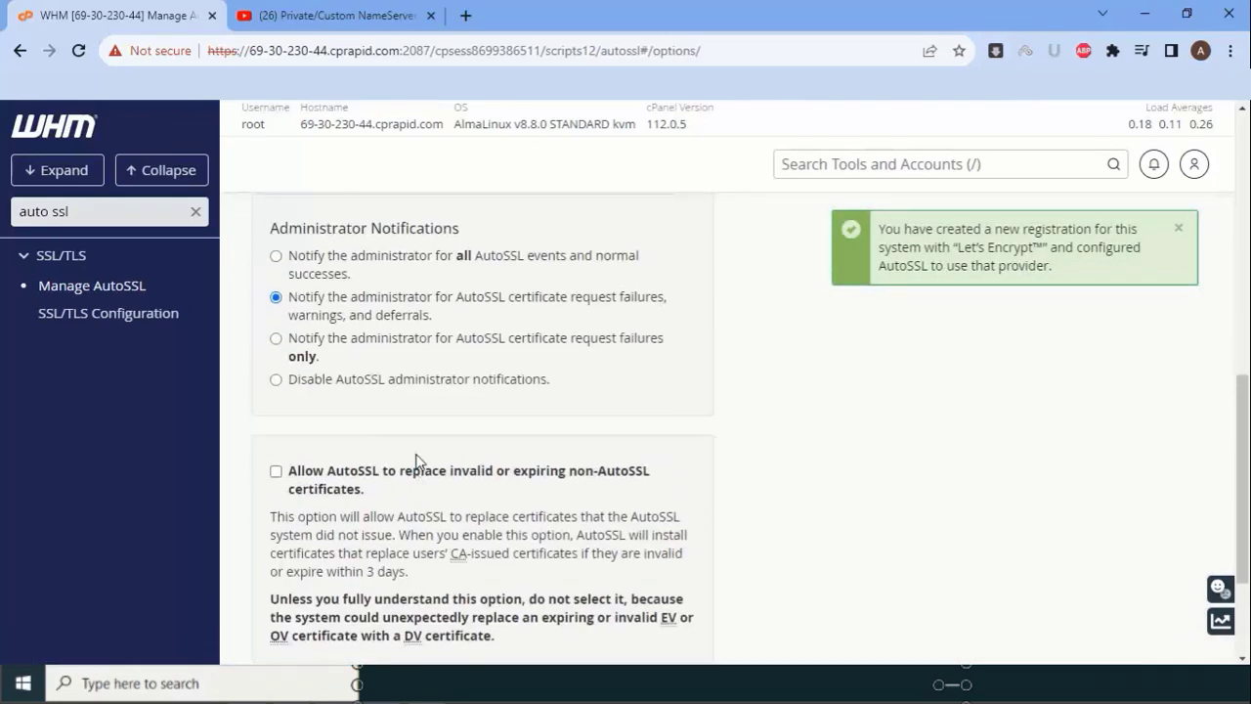
scroll(418, 458, "up", 5)
left_click(440, 384)
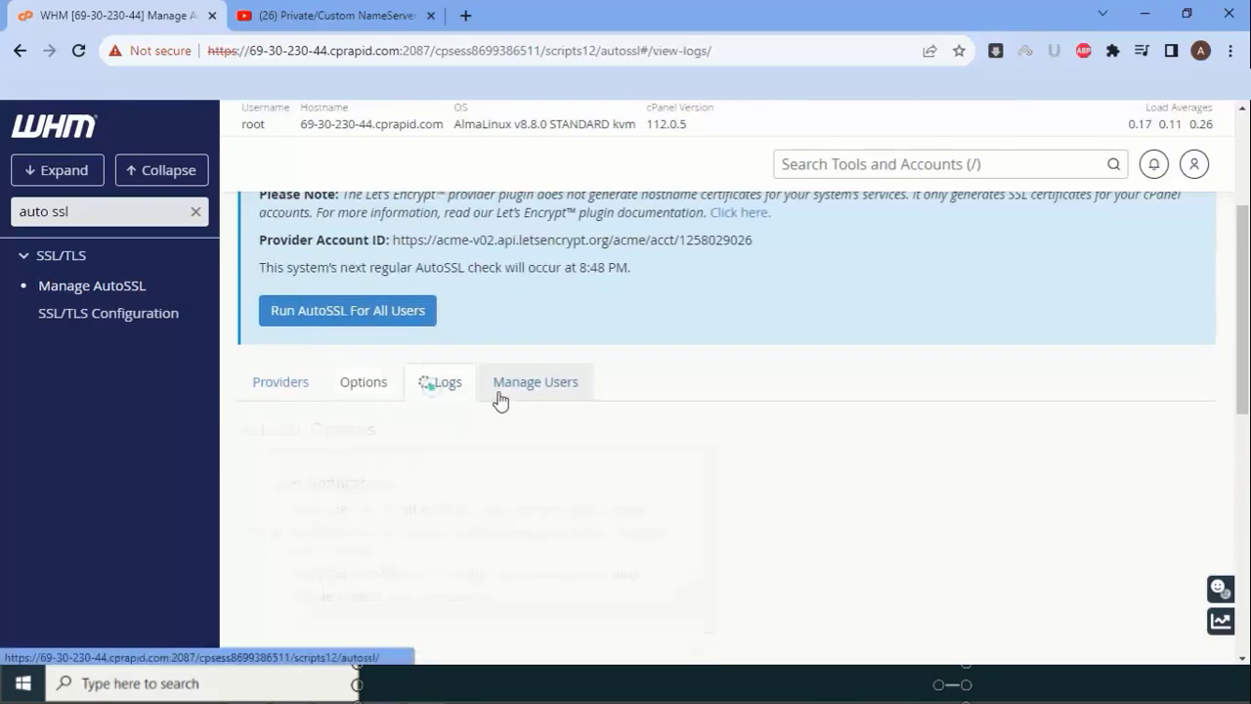
left_click(507, 443)
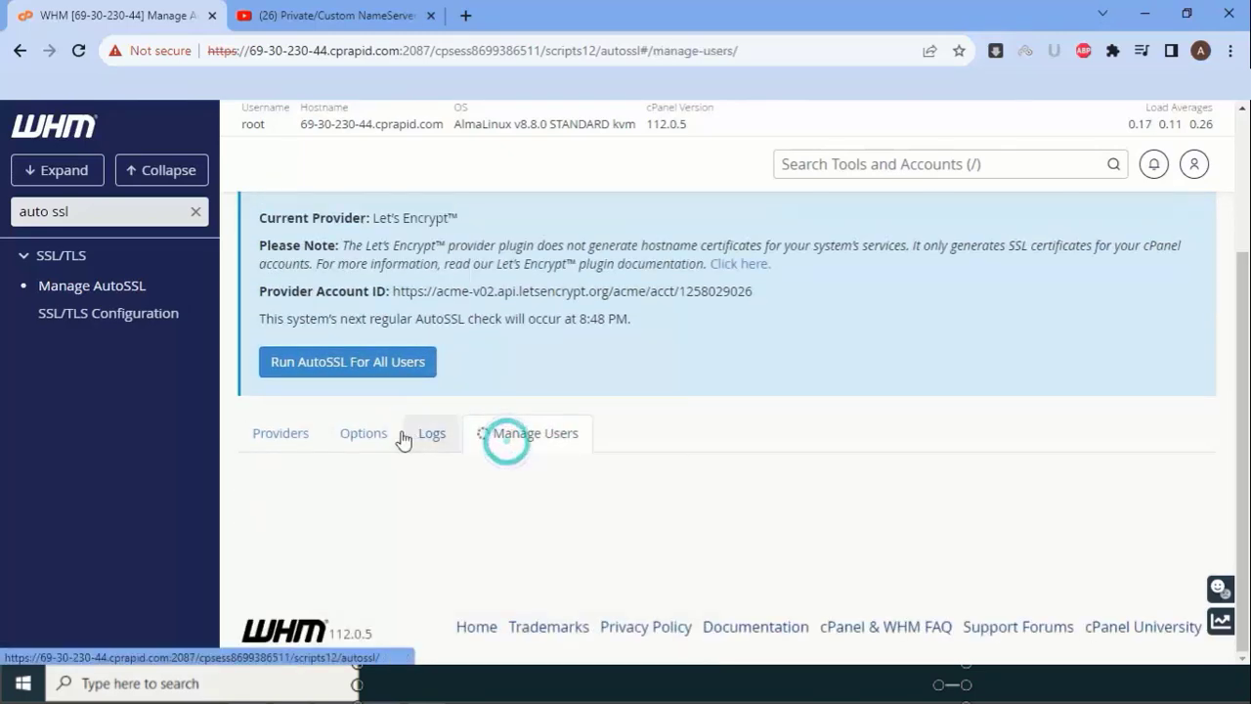
left_click(386, 436)
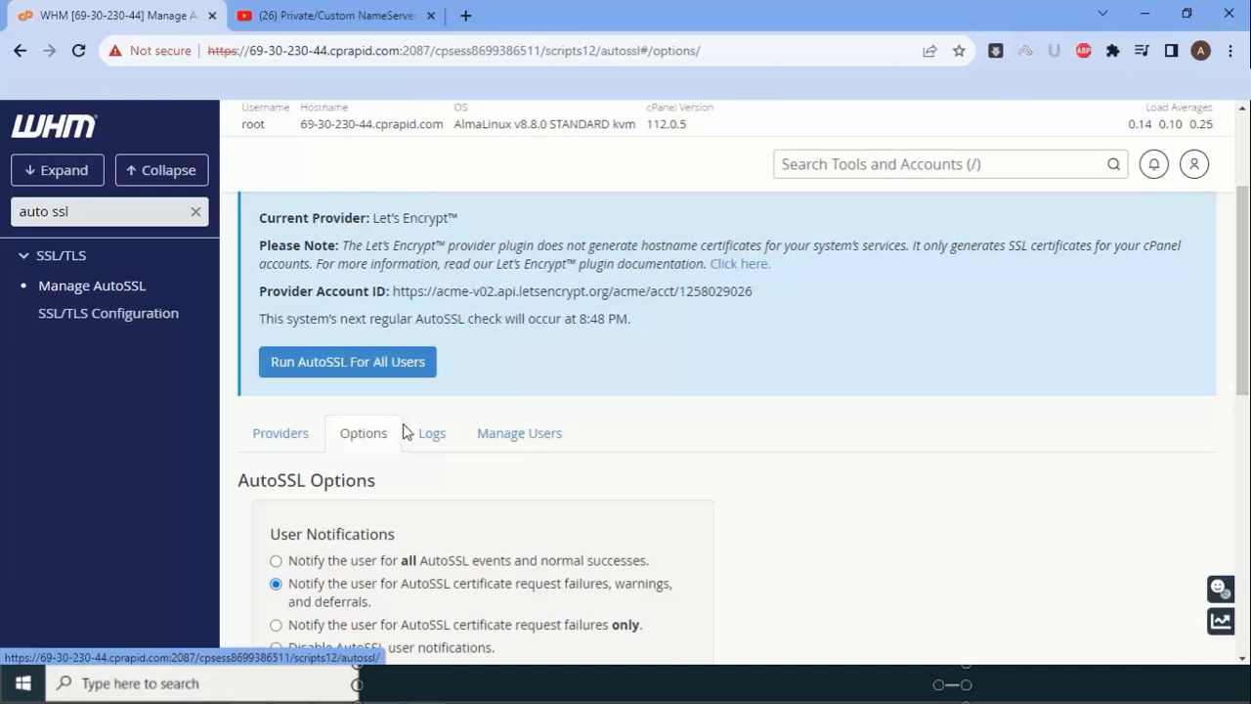
scroll(406, 431, "down", 2)
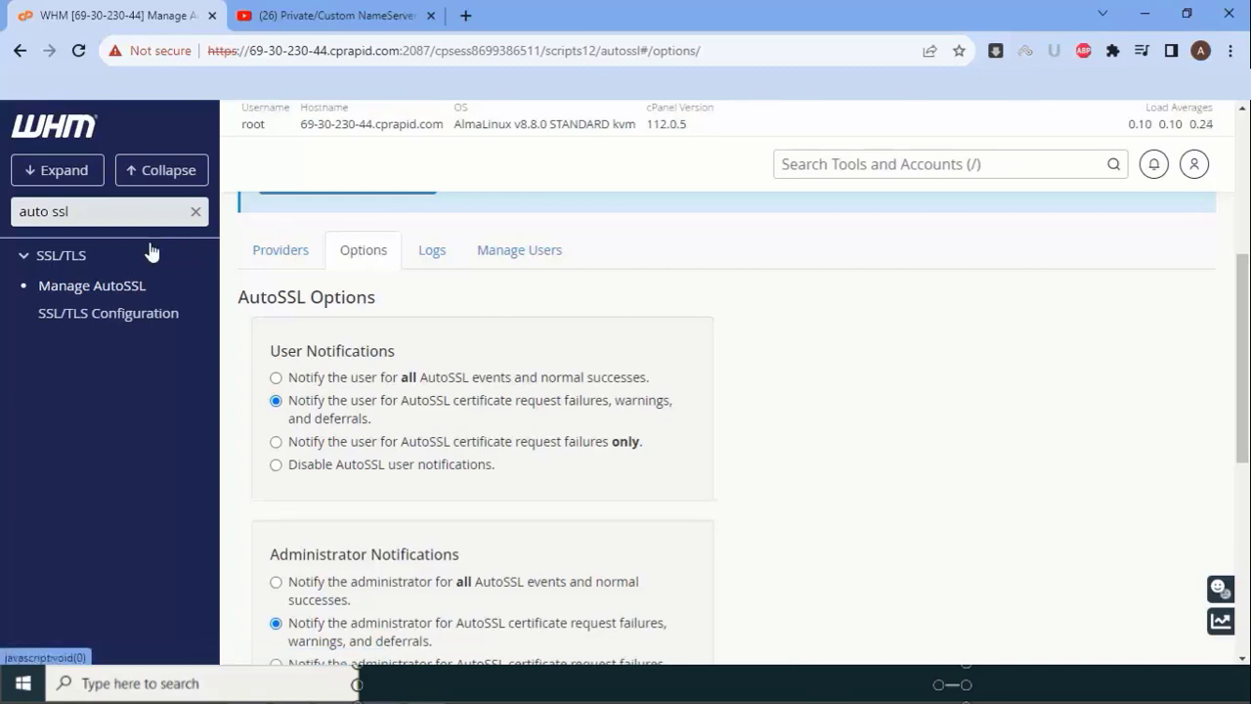
left_click(196, 213)
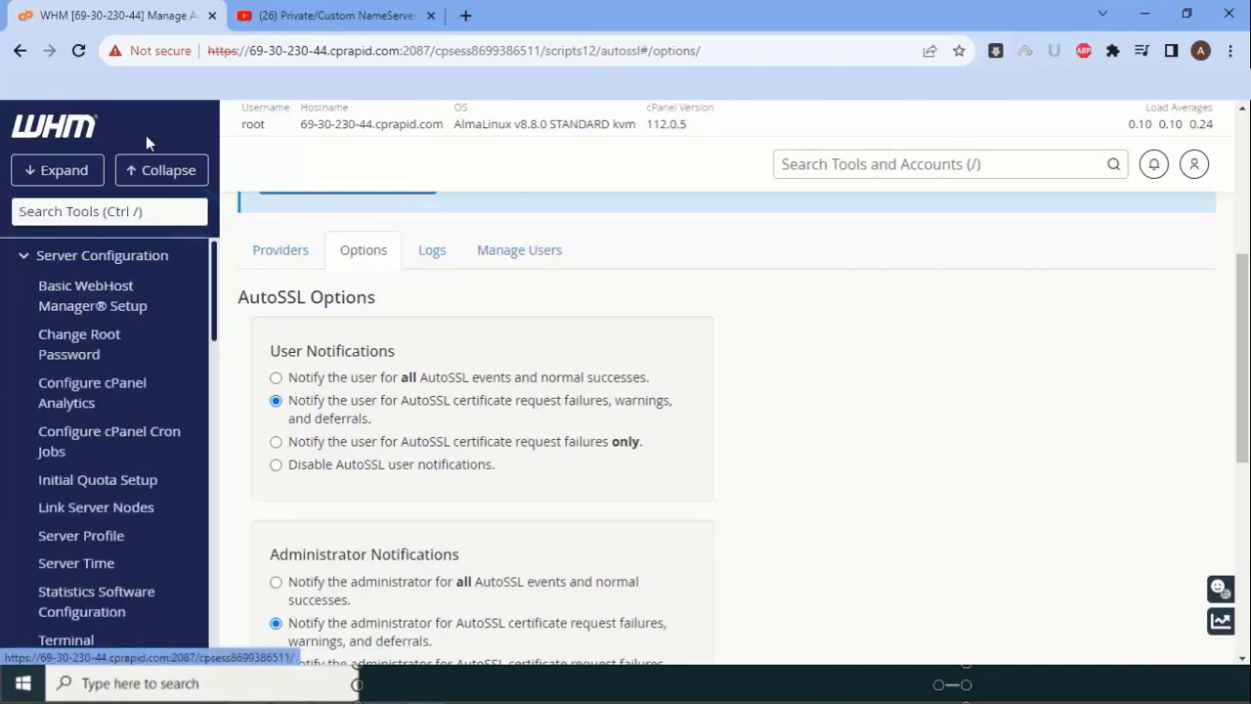